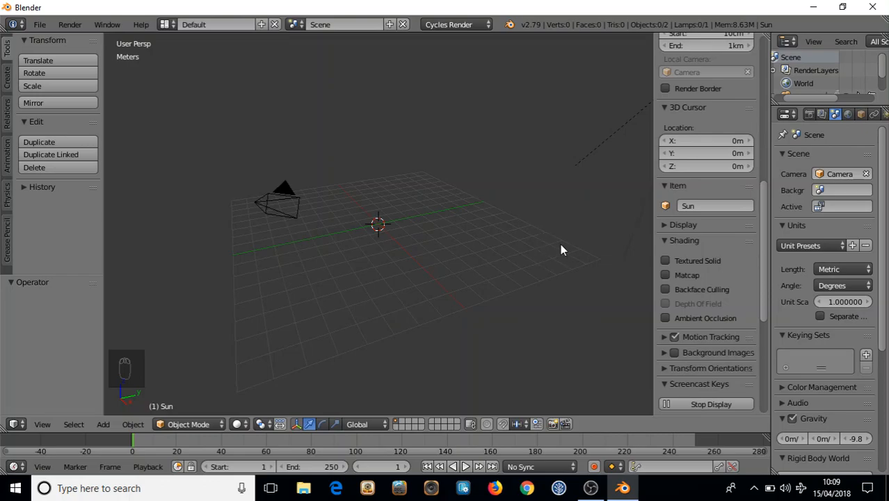
Switch to the Compositing workspace and leave camera view for a free perspective view
mouse_move(375, 256)
middle_mouse_down()
mouse_move(440, 224)
mouse_move(383, 248)
mouse_move(408, 223)
mouse_move(452, 236)
mouse_move(367, 250)
middle_mouse_up()
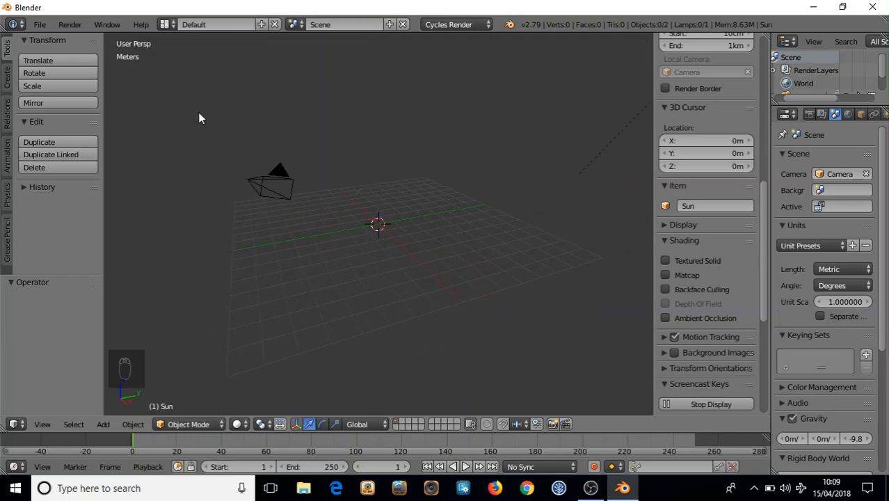
left_click(168, 25)
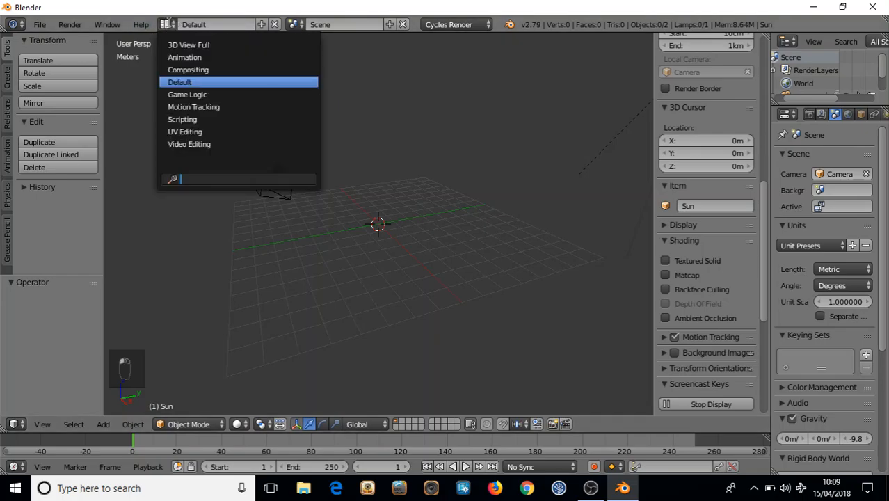
left_click(186, 70)
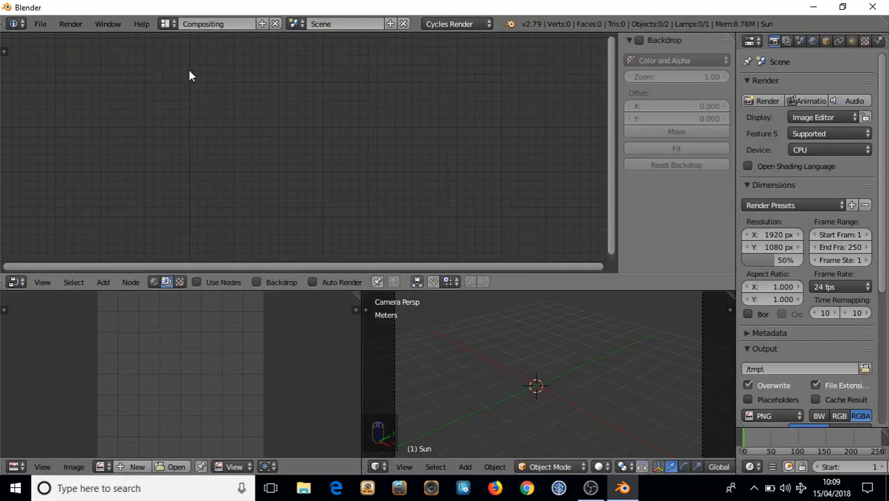
key("KP_0")
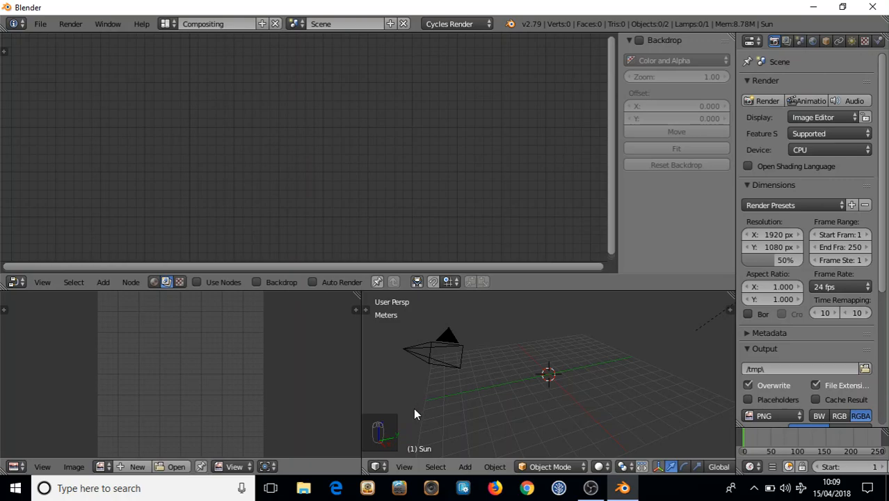
Snap the 3D cursor back to the world origin with Shift+S, then reposition it
left_click(450, 394)
key("shift+s")
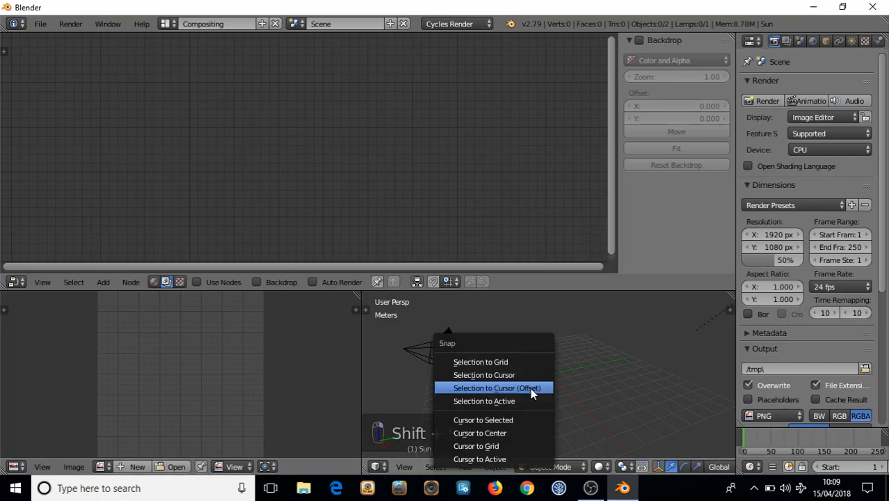
left_click(489, 430)
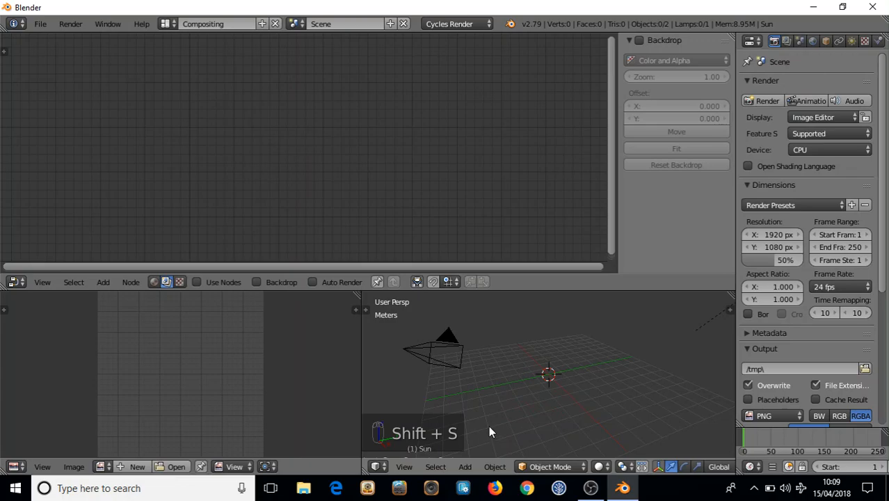
key("s")
key("d")
key("f")
key("g")
key("s")
left_click(506, 377)
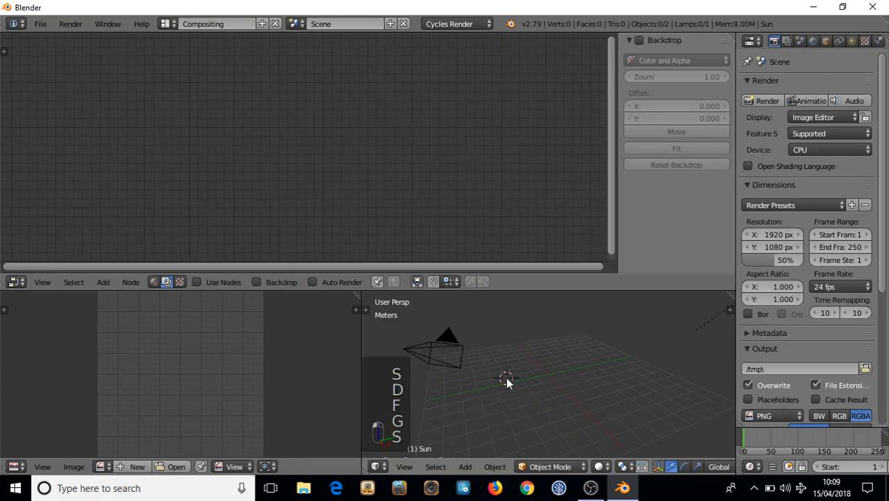
scroll(553, 379, "down", 3)
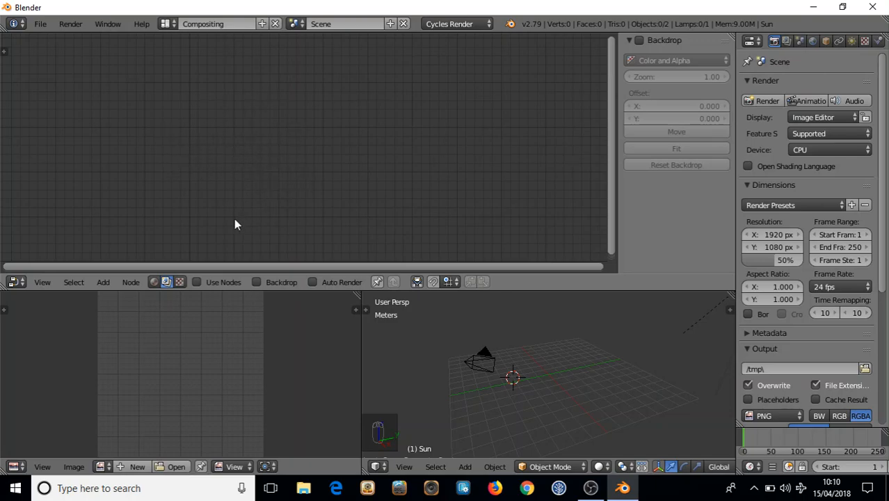
Enable Use Nodes and delete the default Render Layers and Composite nodes
left_click(196, 281)
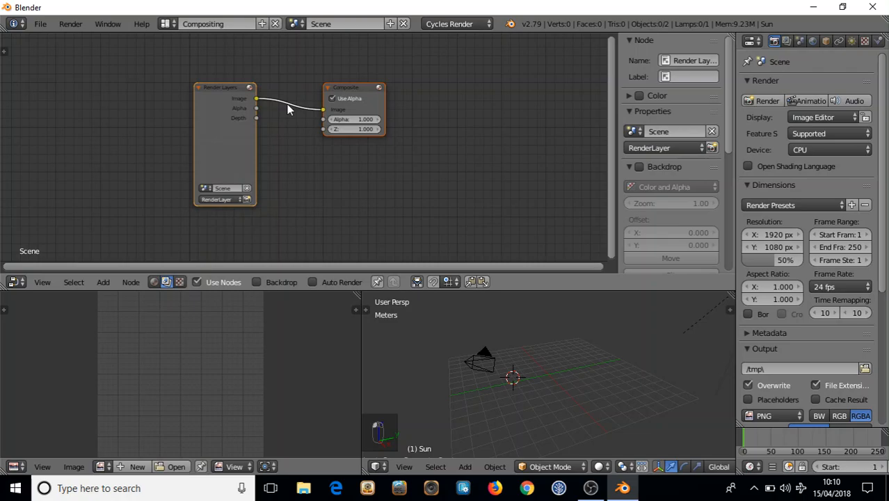
key("x")
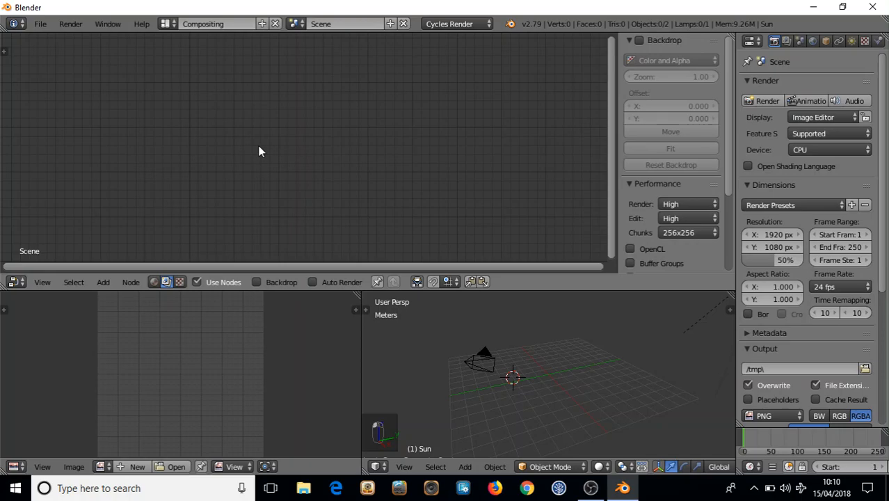
Add an Input > Image node on the left of the canvas
key("shift+a")
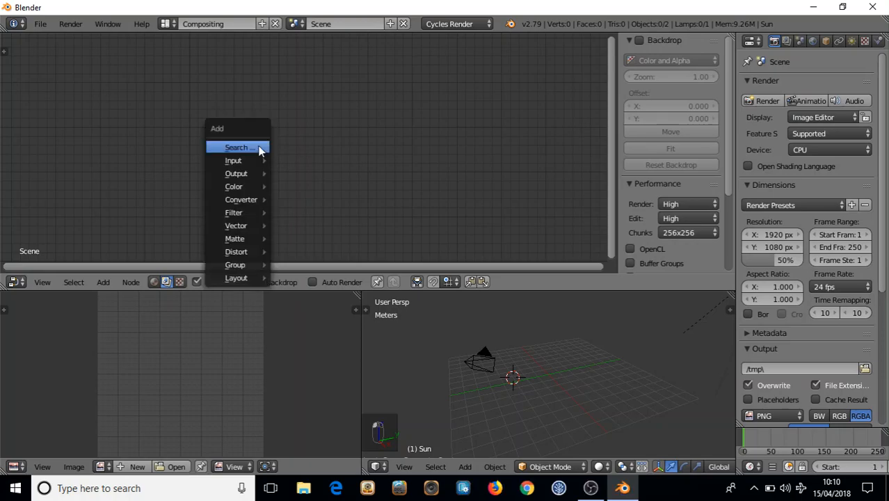
mouse_move(247, 160)
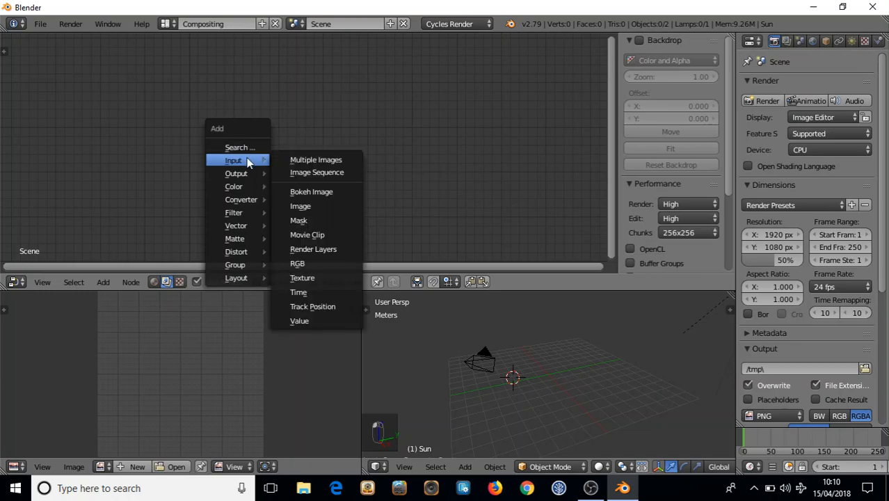
left_click(305, 205)
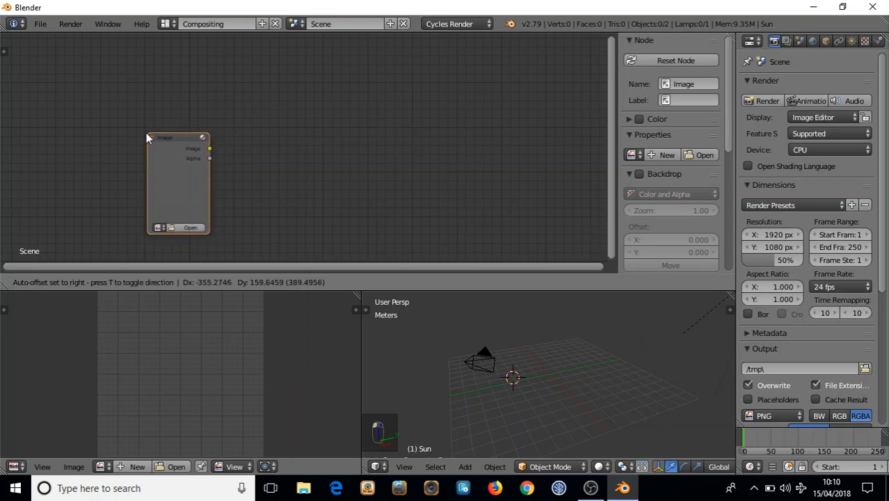
left_click(122, 141)
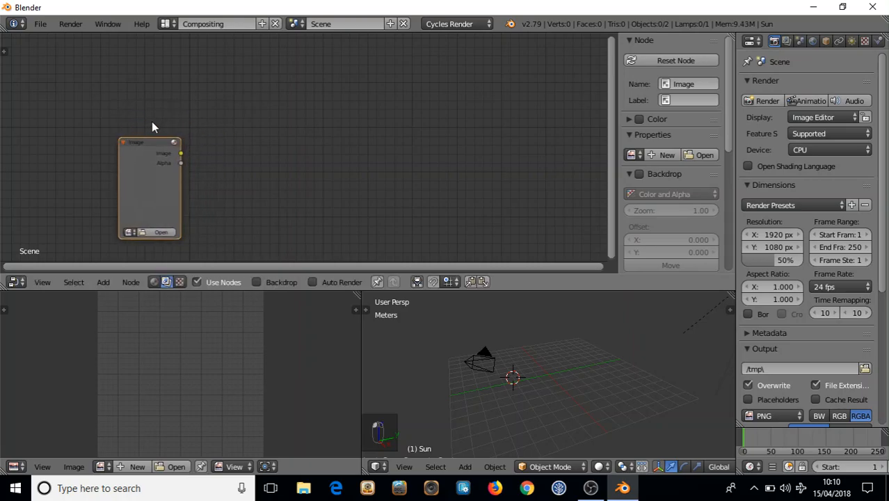
Load Veritech.png from Documents/My Blender Tutorials/Green Screen Basic and reposition the node
left_click(153, 232)
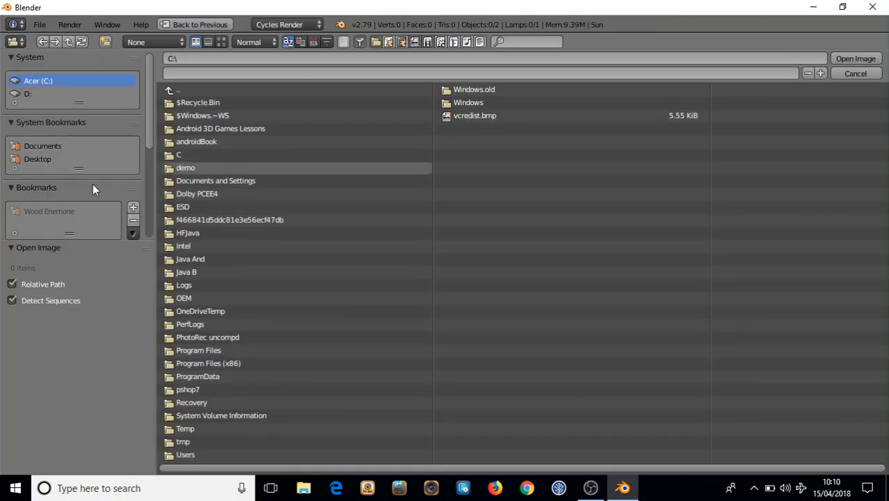
left_click(45, 145)
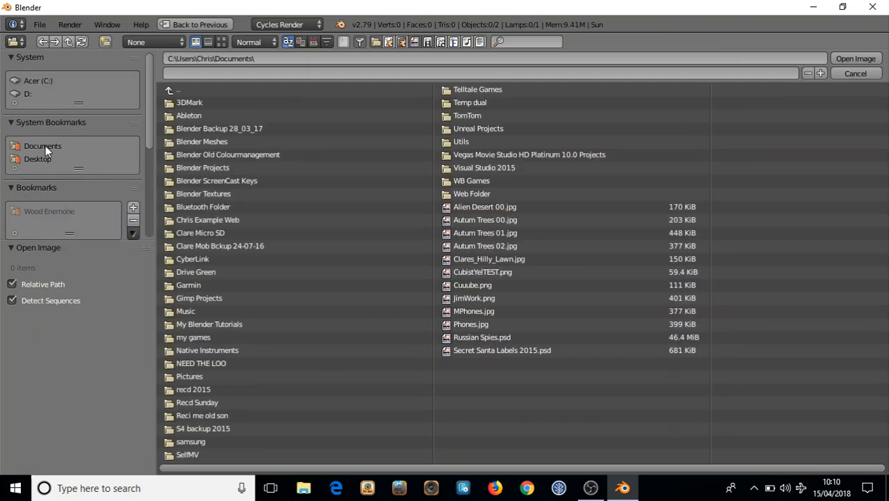
left_click(209, 324)
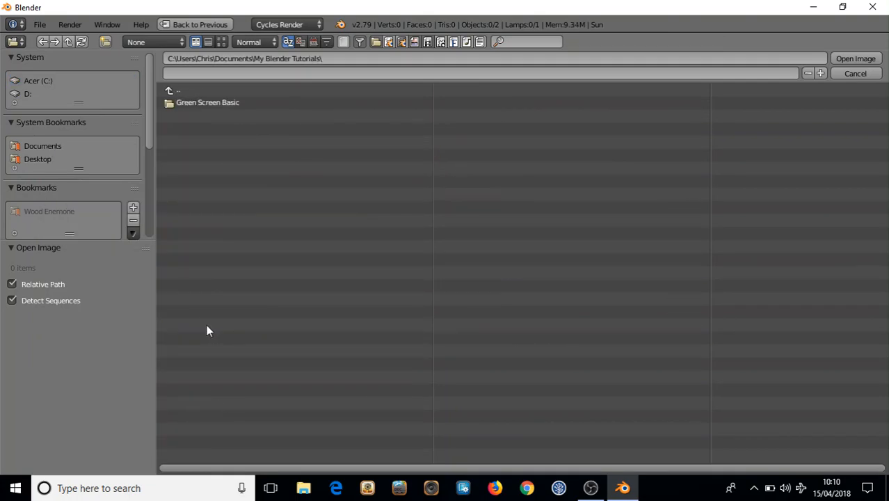
left_click(200, 106)
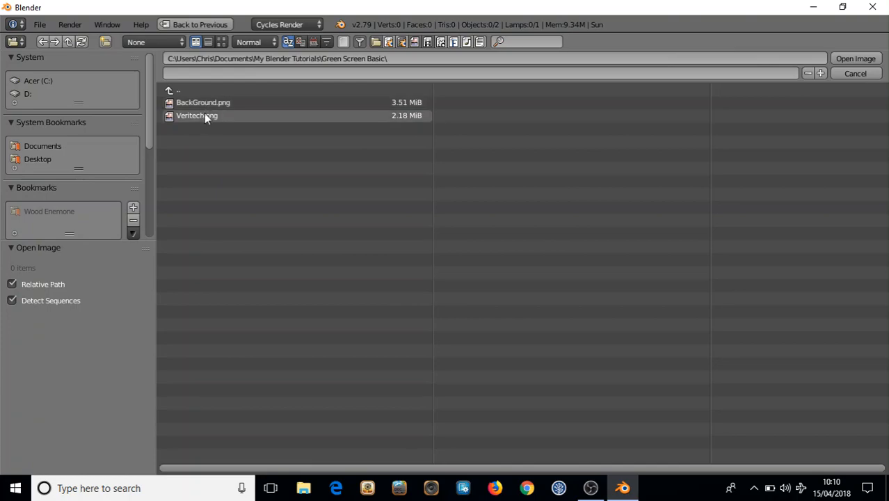
double_click(191, 115)
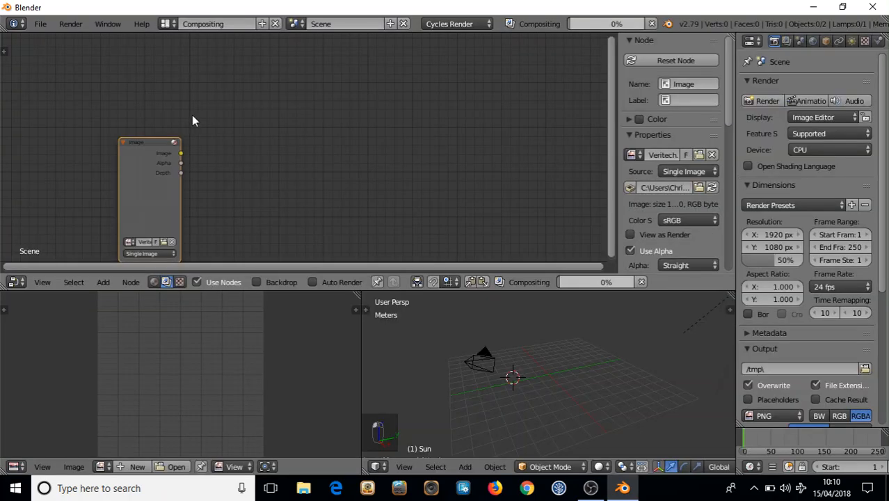
left_click_drag(157, 145, 160, 122)
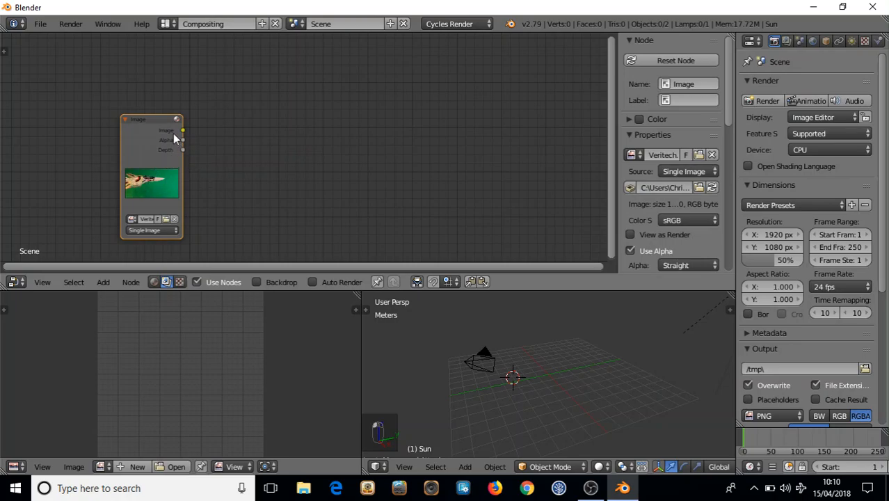
left_click_drag(158, 120, 143, 103)
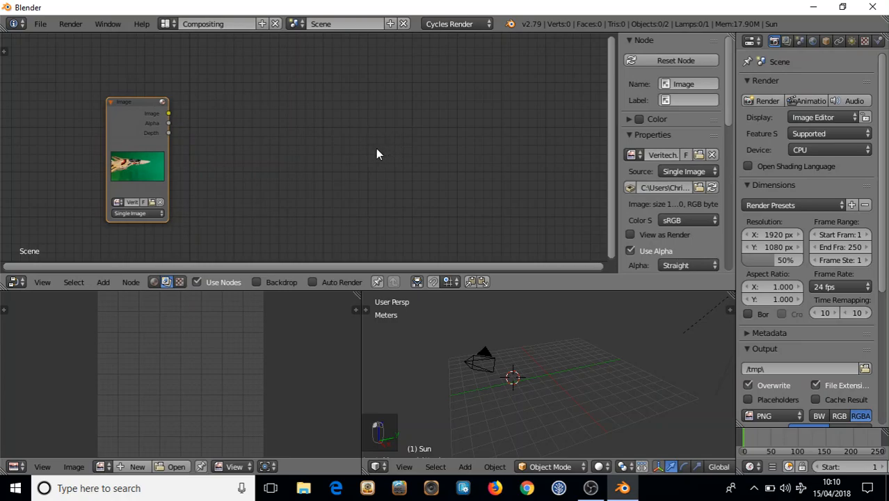
Add an Output > Viewer node and wire the Image node's Image output into it
key("shift+a")
mouse_move(386, 164)
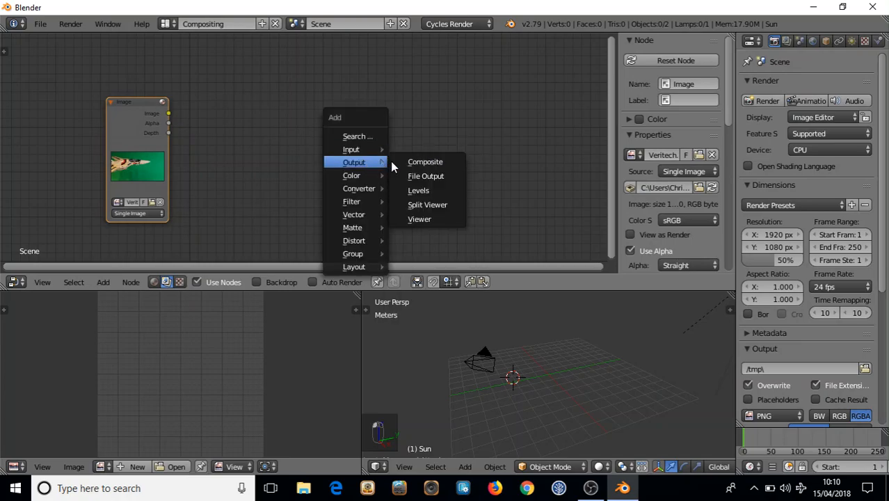
left_click(416, 219)
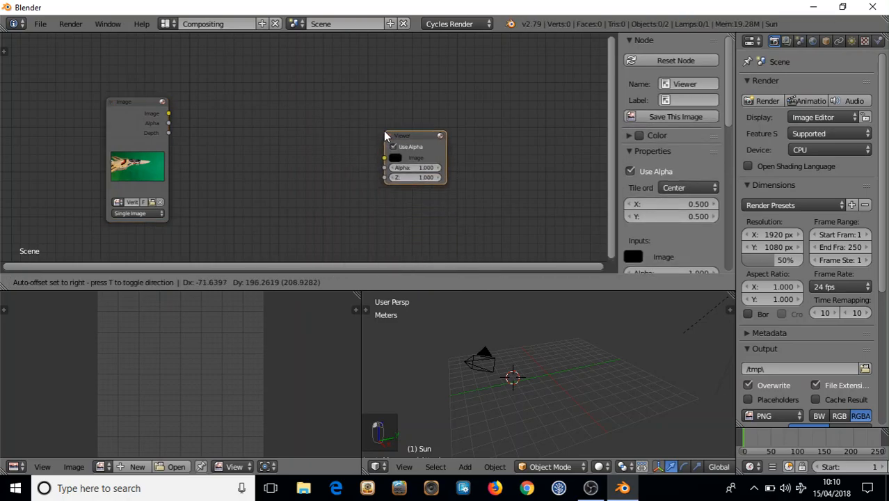
left_click(385, 135)
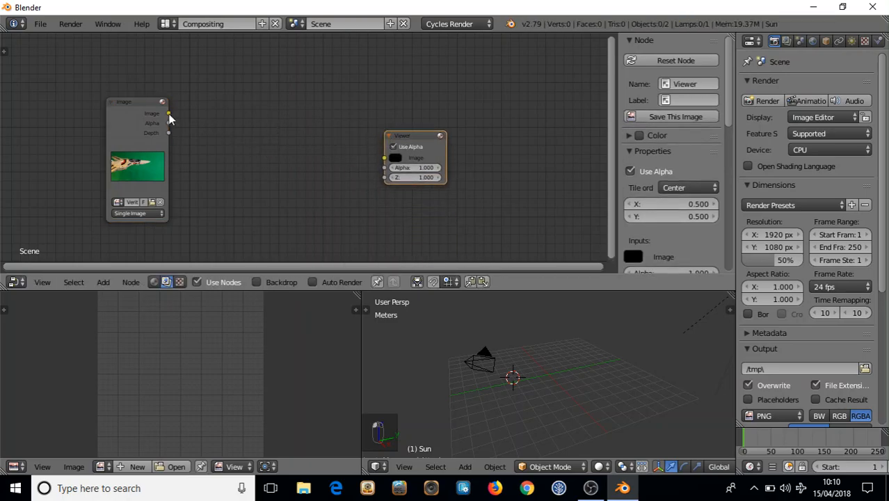
left_click_drag(169, 114, 381, 159)
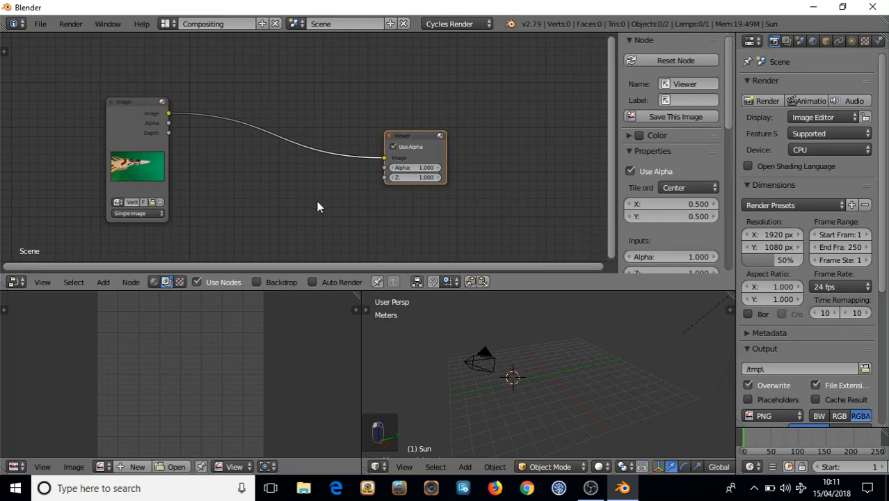
Show and shrink the backdrop, rearrange the Image and Viewer nodes, then turn the backdrop off
left_click(254, 281)
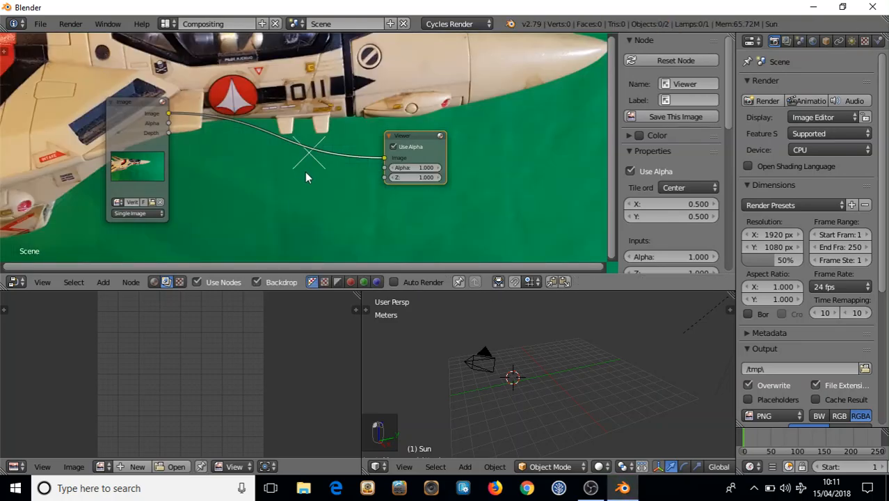
key("v")
key("v")
key("v")
key("v")
key("v")
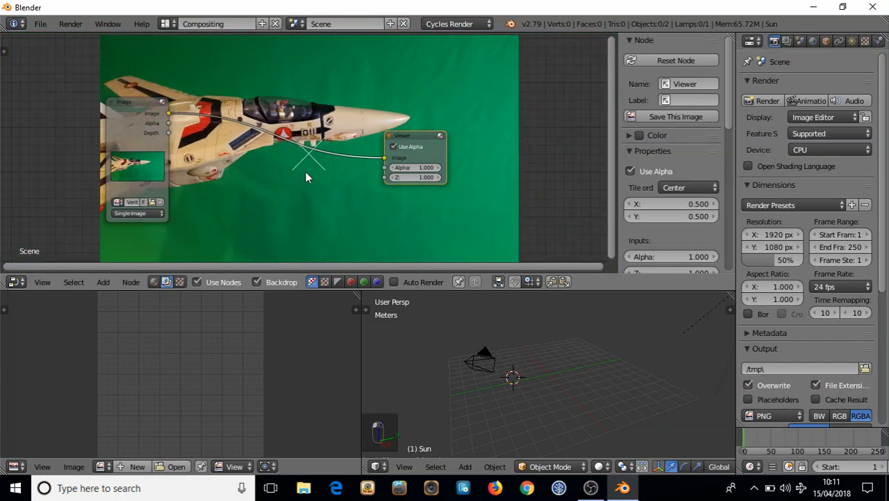
key("v")
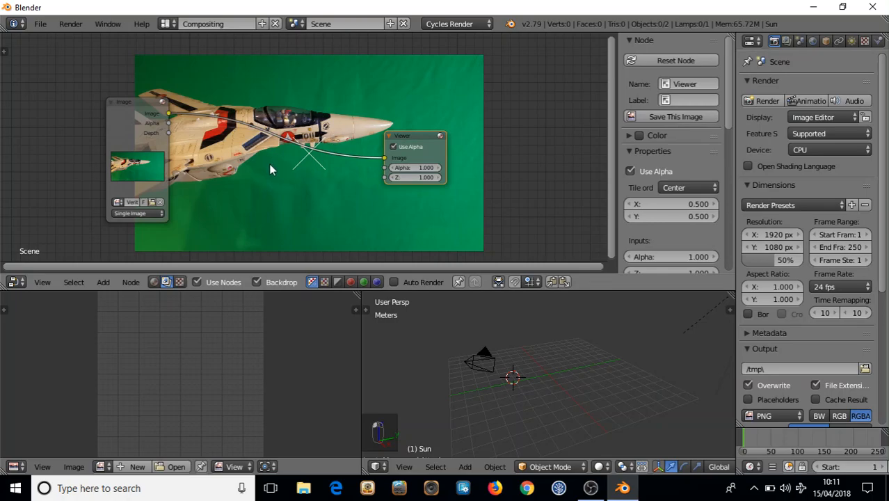
mouse_move(138, 105)
left_mouse_down()
mouse_move(213, 86)
mouse_move(135, 105)
left_mouse_up()
left_click_drag(413, 138, 477, 157)
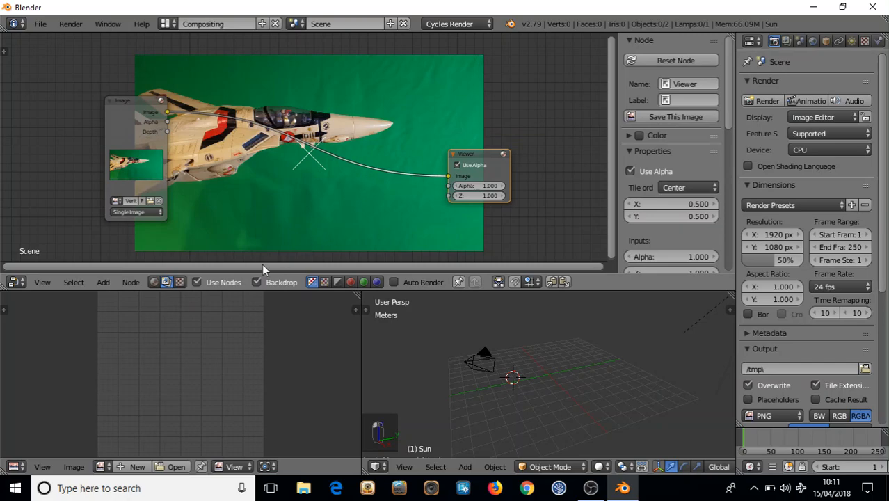
left_click(257, 282)
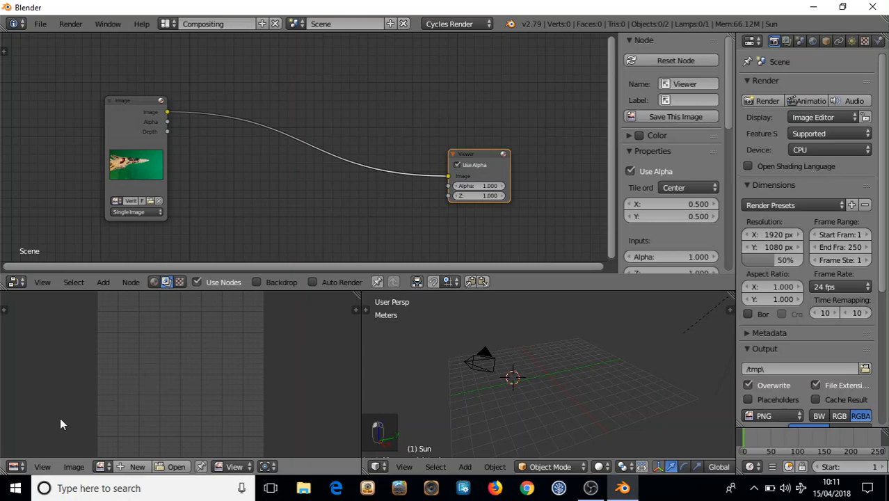
Display the Viewer Node output in the lower-left UV/Image Editor
left_click(14, 466)
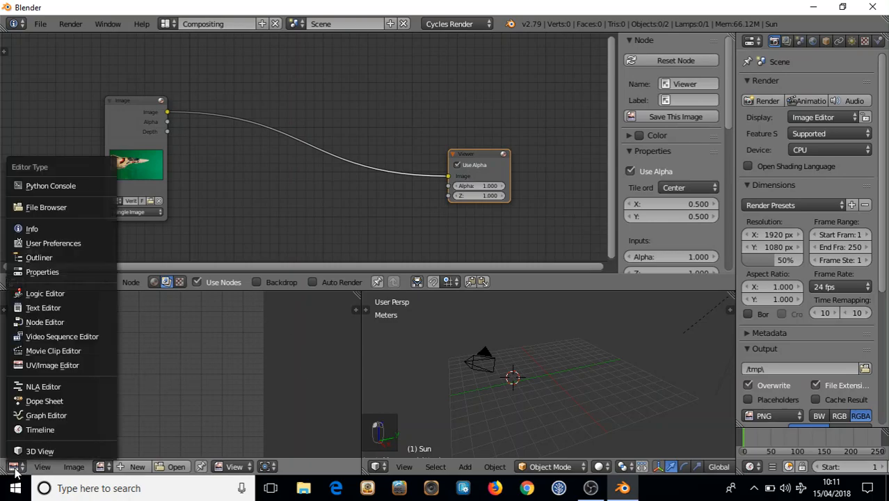
left_click(35, 364)
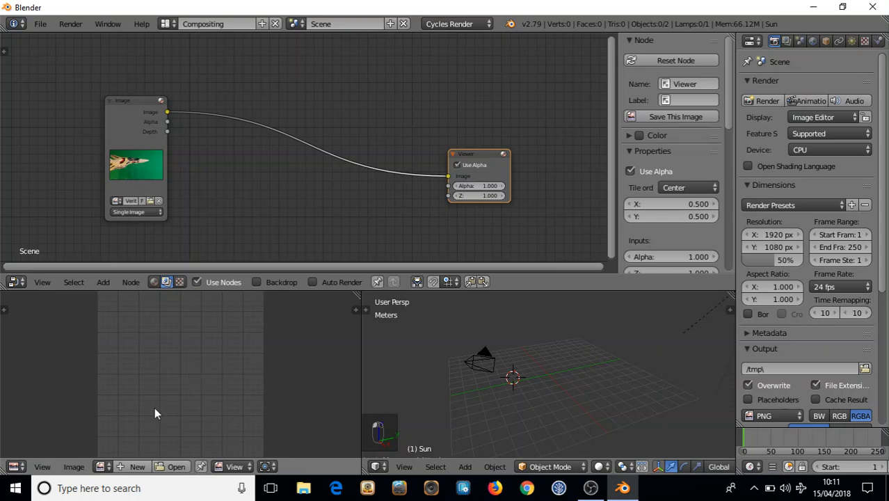
left_click(103, 467)
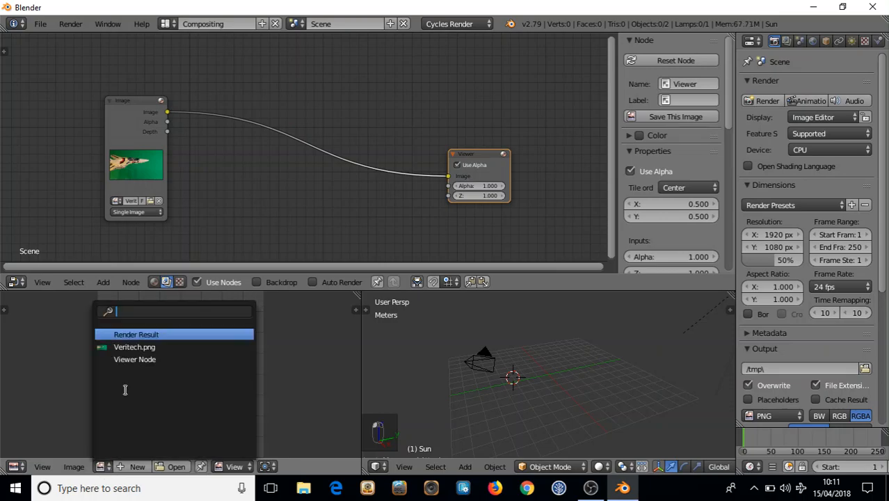
left_click(128, 360)
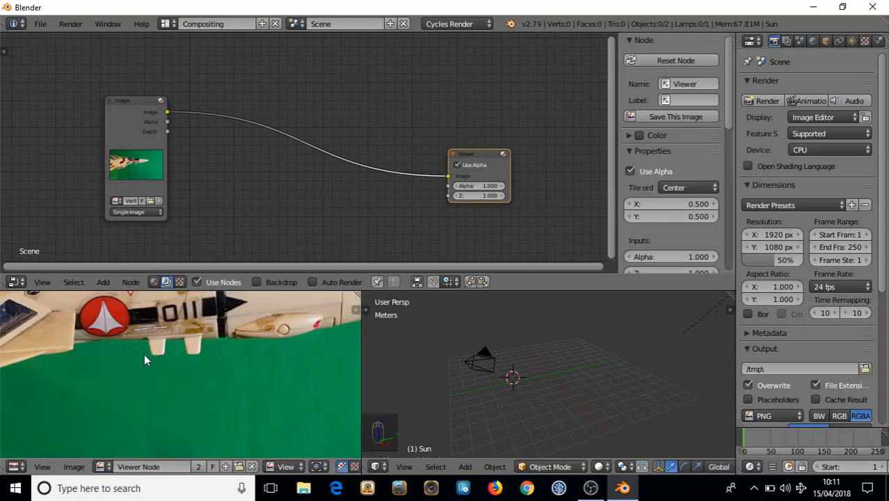
Adjust the node view and spread the Image and Viewer nodes farther apart
scroll(144, 355, "down", 4)
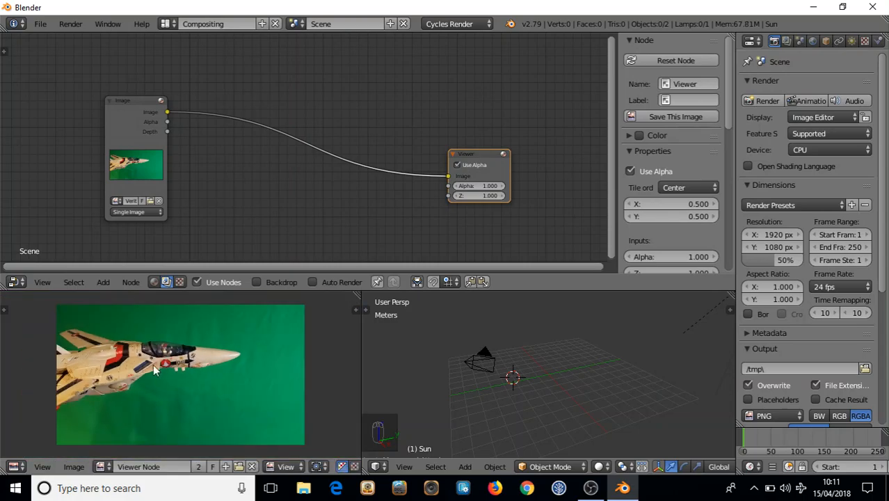
scroll(162, 361, "up", 4)
scroll(160, 369, "down", 2)
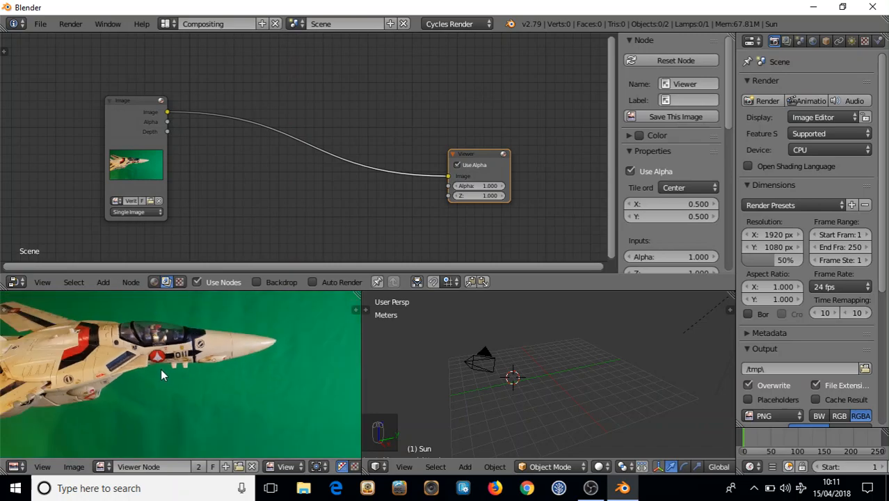
scroll(147, 352, "down", 2)
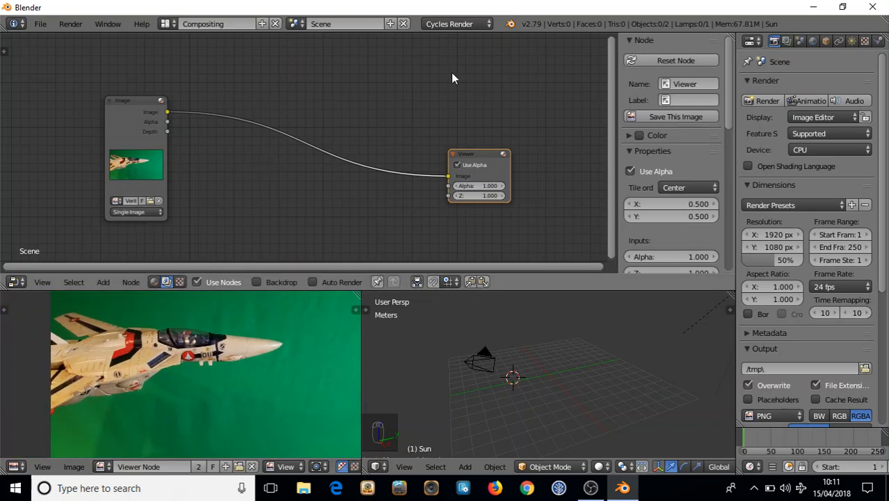
scroll(272, 150, "up", 2)
scroll(272, 149, "down", 2)
scroll(278, 147, "up", 1)
scroll(276, 153, "down", 1)
scroll(277, 147, "up", 1)
middle_click_drag(282, 160, 259, 166)
scroll(271, 174, "down", 1)
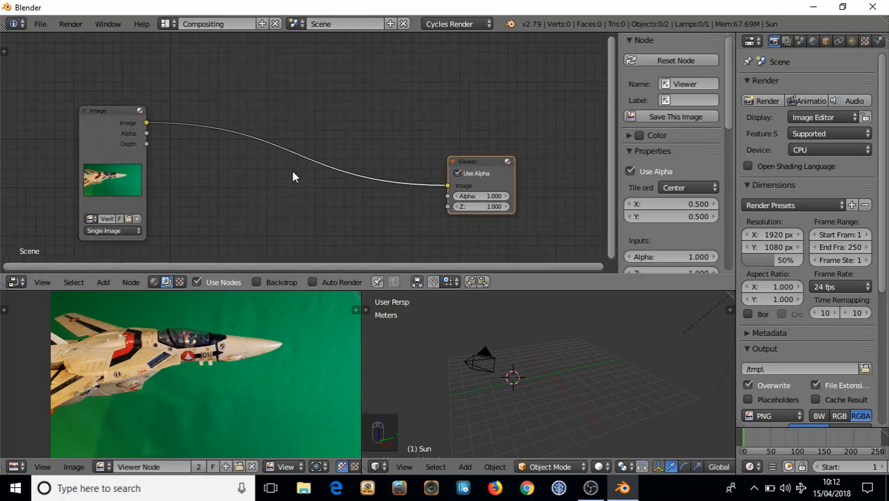
left_click_drag(106, 113, 84, 109)
left_click_drag(504, 169, 532, 173)
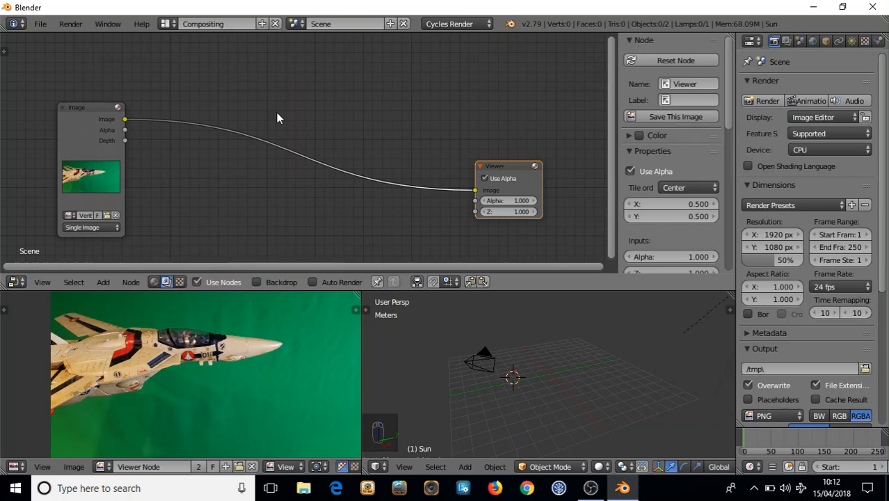
Insert a Matte > Keying node onto the link between the Image and Viewer nodes
key("shift+a")
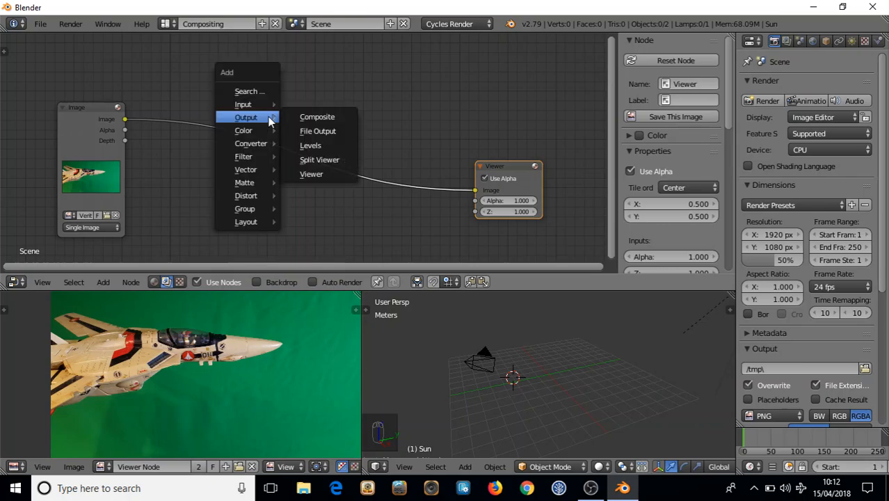
mouse_move(244, 184)
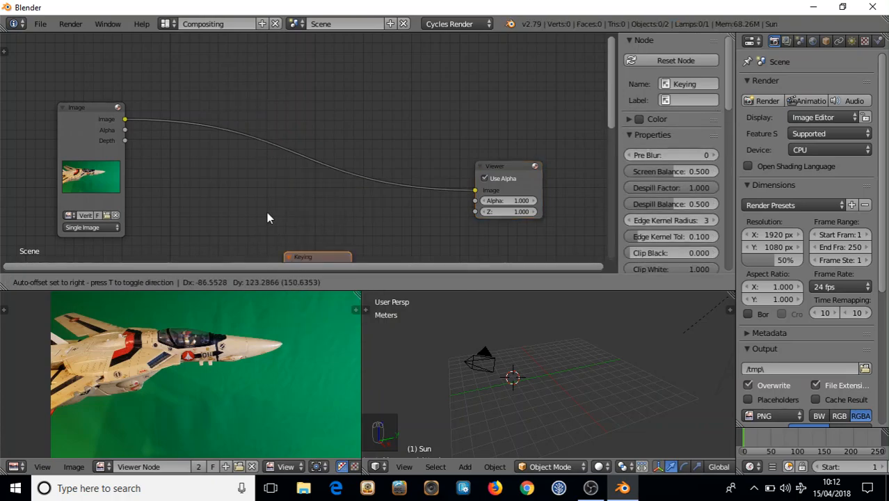
left_click(247, 49)
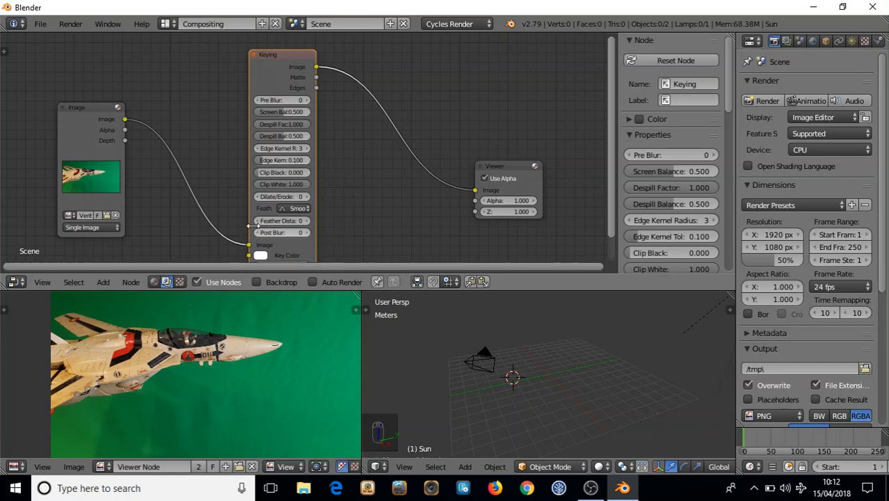
scroll(249, 213, "up", 4)
middle_click_drag(259, 184, 323, 68)
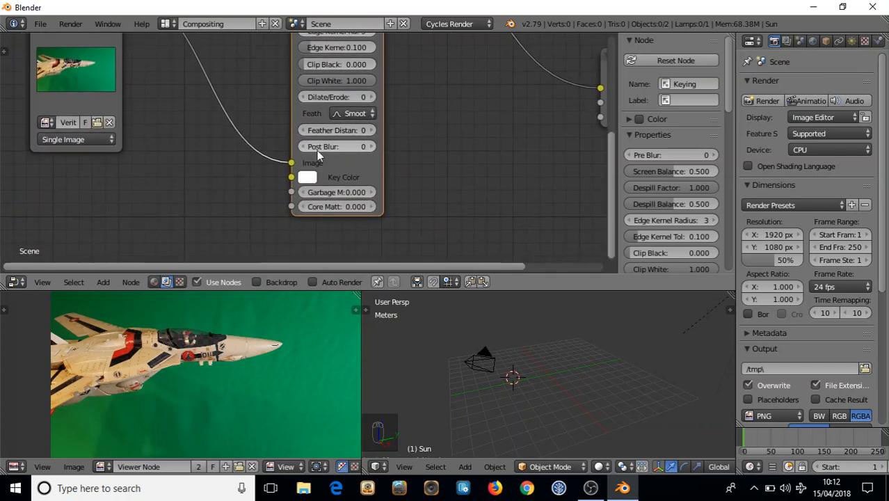
Set the Keying node's Key Color by eyedropping the green screen in the image viewer
scroll(317, 150, "up", 4)
scroll(327, 149, "up", 1)
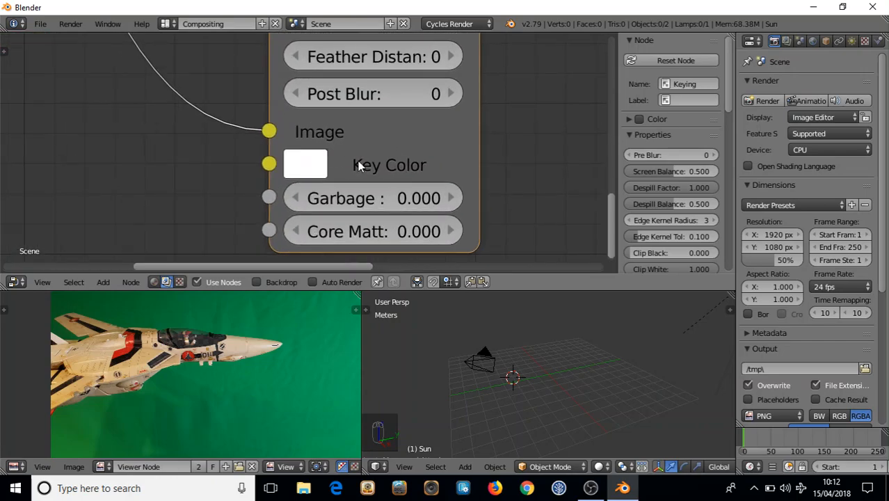
left_click(308, 169)
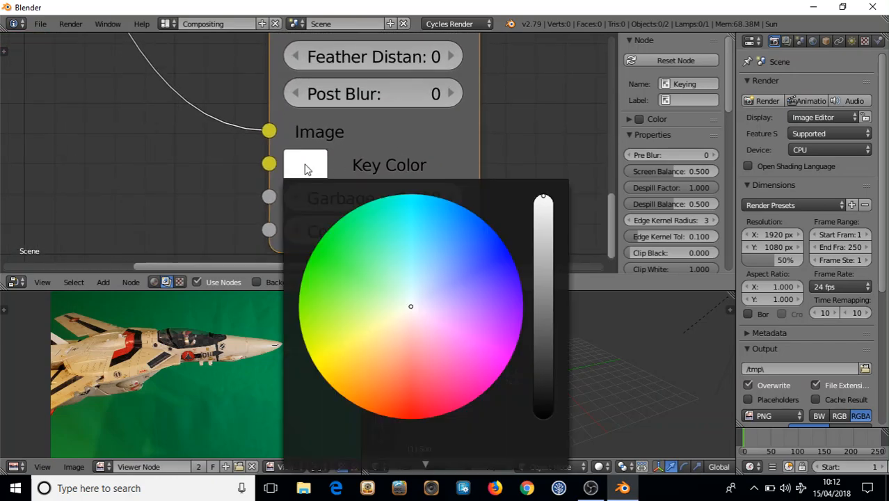
scroll(434, 141, "down", 1)
scroll(434, 150, "down", 3)
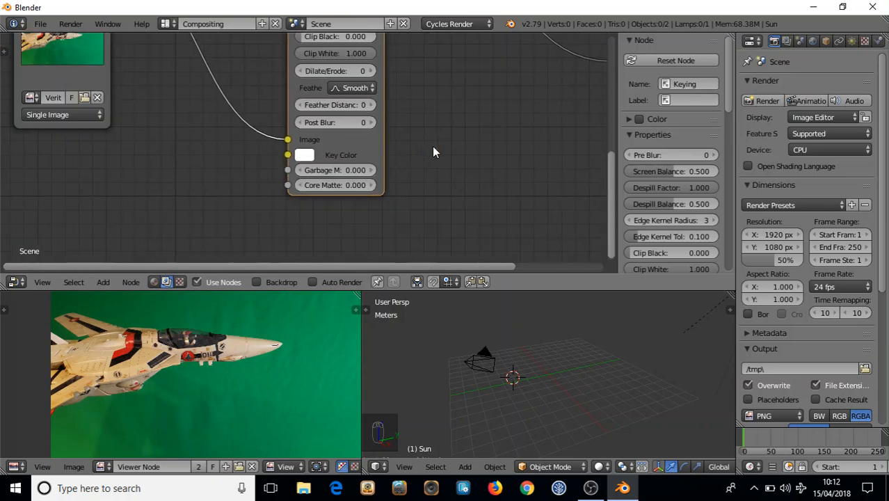
left_click(303, 155)
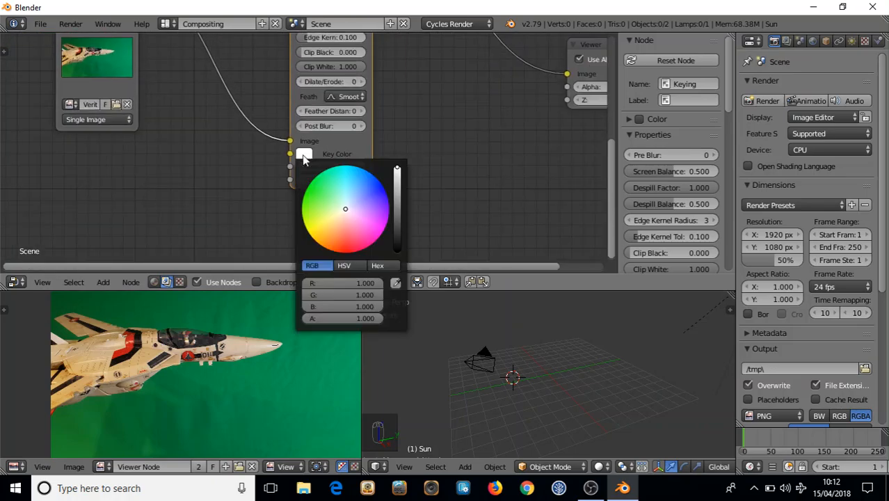
left_click(396, 283)
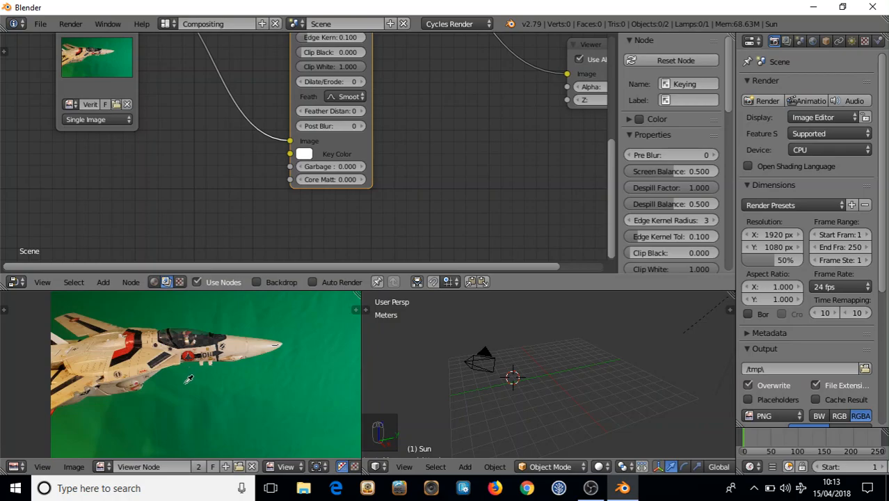
left_click(189, 381)
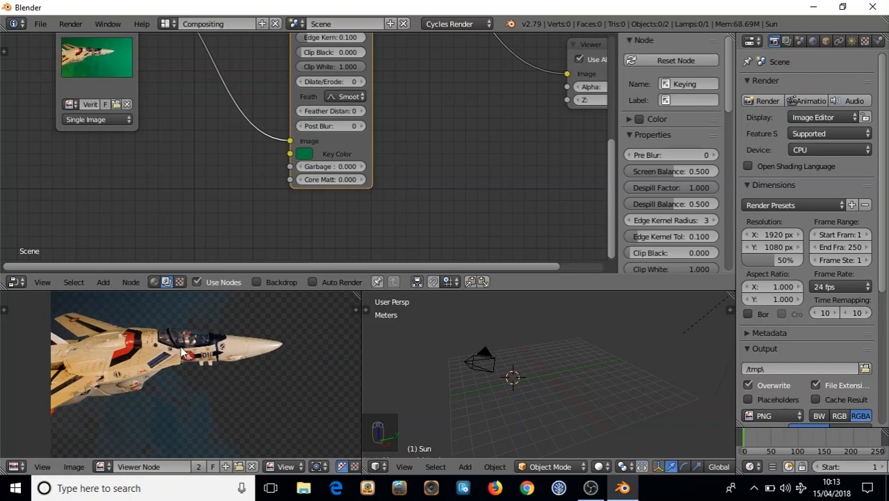
scroll(204, 318, "up", 5)
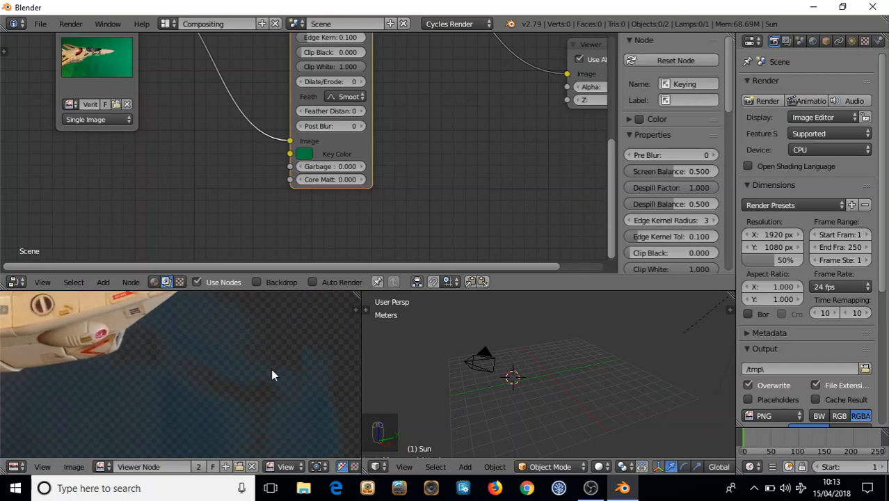
middle_click_drag(199, 325, 220, 334)
scroll(202, 383, "down", 3)
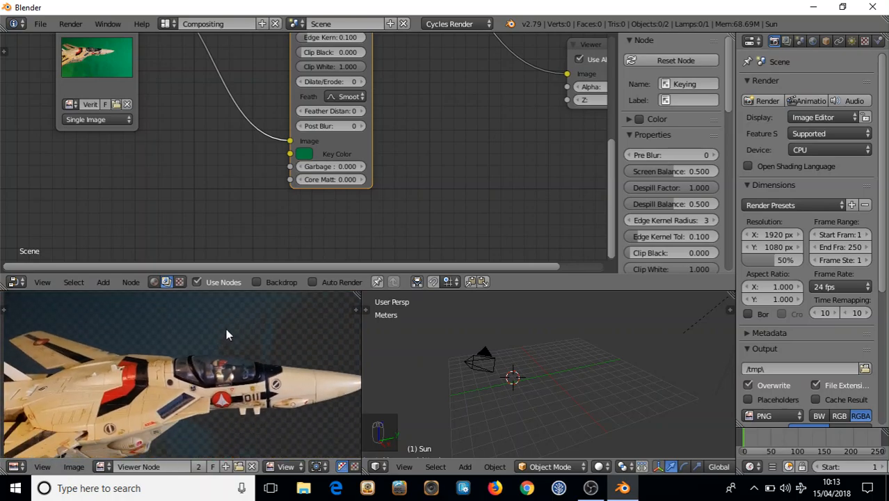
scroll(217, 334, "down", 2)
middle_click_drag(197, 340, 152, 293)
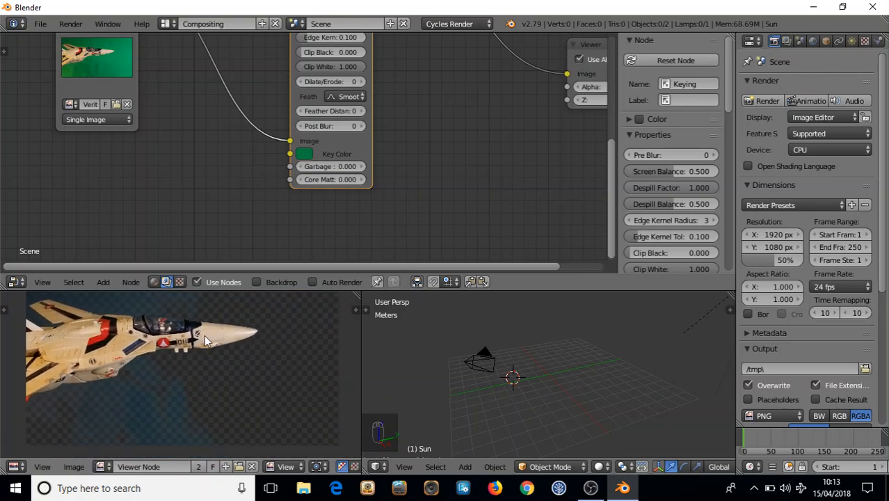
scroll(199, 347, "up", 1)
scroll(199, 346, "down", 2)
middle_click_drag(178, 322, 183, 344)
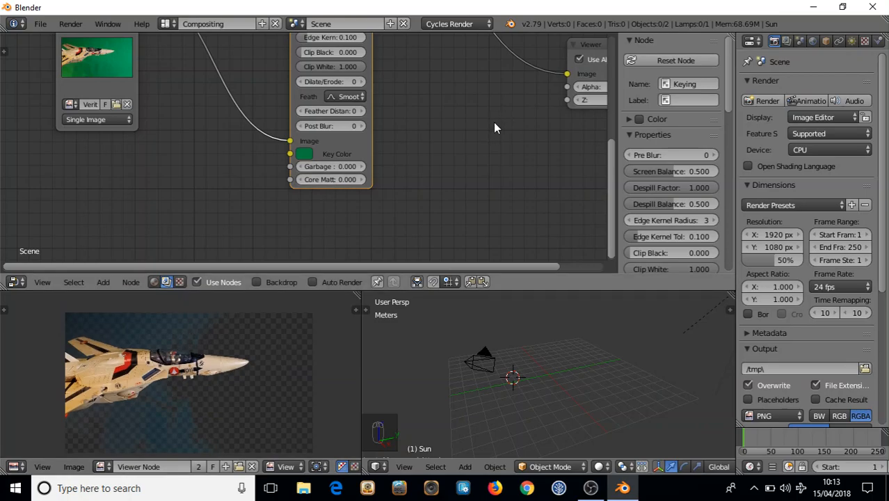
scroll(489, 133, "down", 4)
middle_click_drag(383, 125, 373, 190)
mouse_move(268, 120)
middle_mouse_down()
mouse_move(260, 133)
mouse_move(256, 111)
middle_mouse_up()
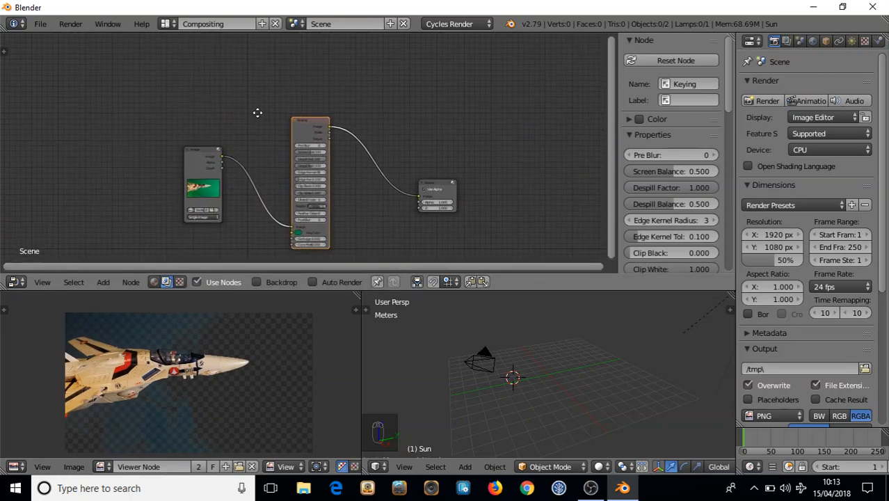
left_click(198, 148)
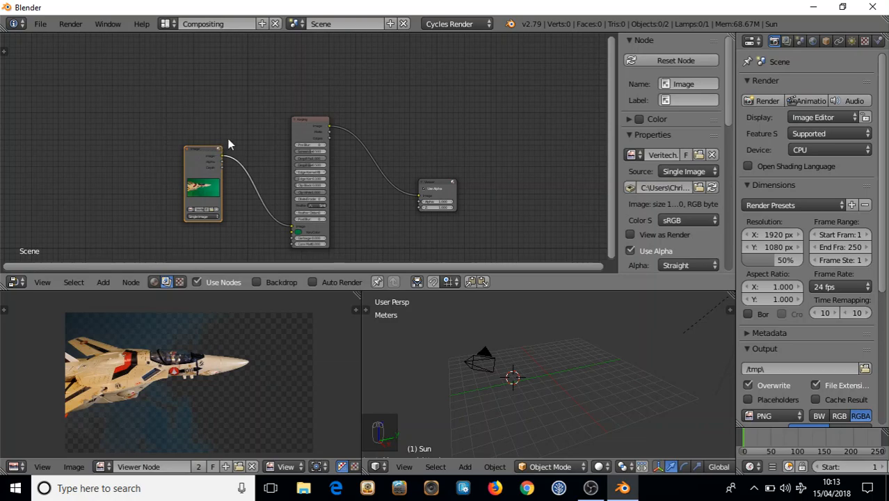
Duplicate the Image node above the original and nudge the Keying node down-left
key("shift+d")
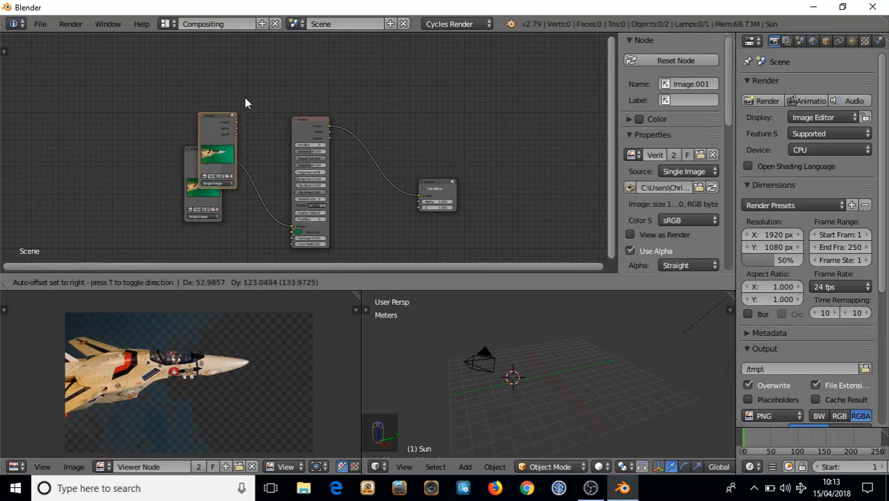
left_click(229, 52)
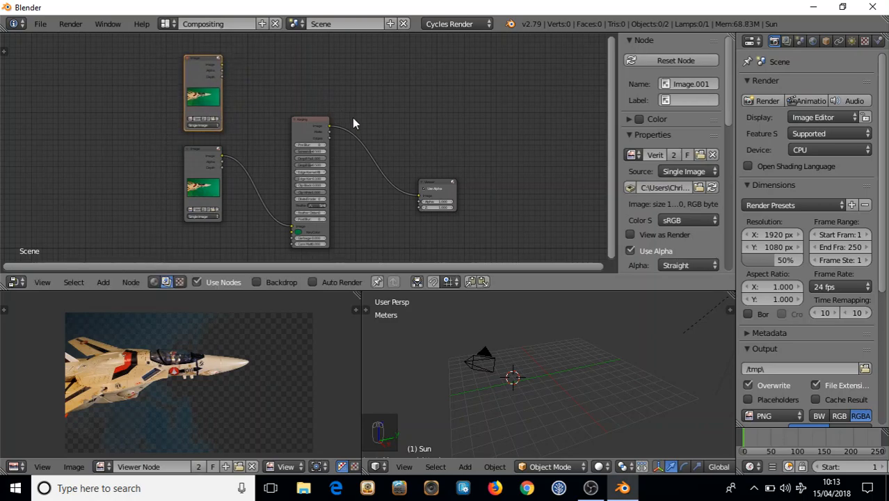
left_click_drag(314, 120, 301, 128)
scroll(191, 132, "up", 1)
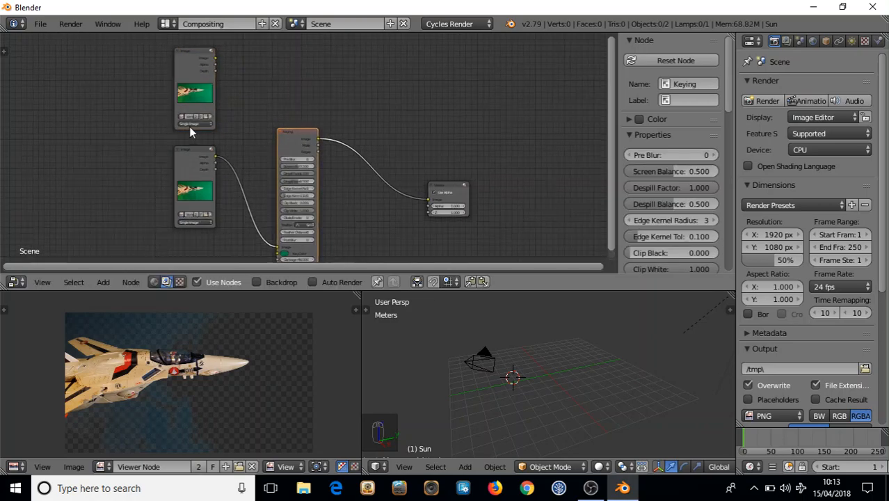
scroll(191, 132, "up", 3)
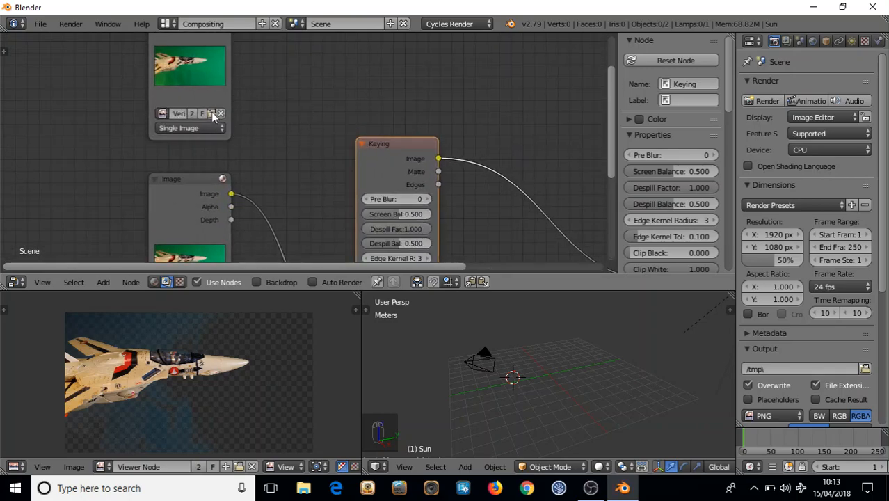
Load BackGround.png into the top Image node and frame the whole node tree
left_click(211, 114)
left_click(201, 103)
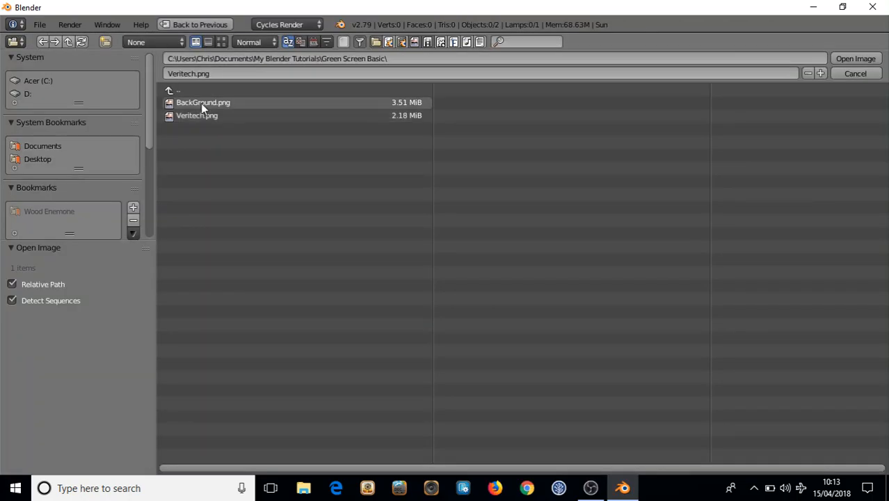
left_click(854, 59)
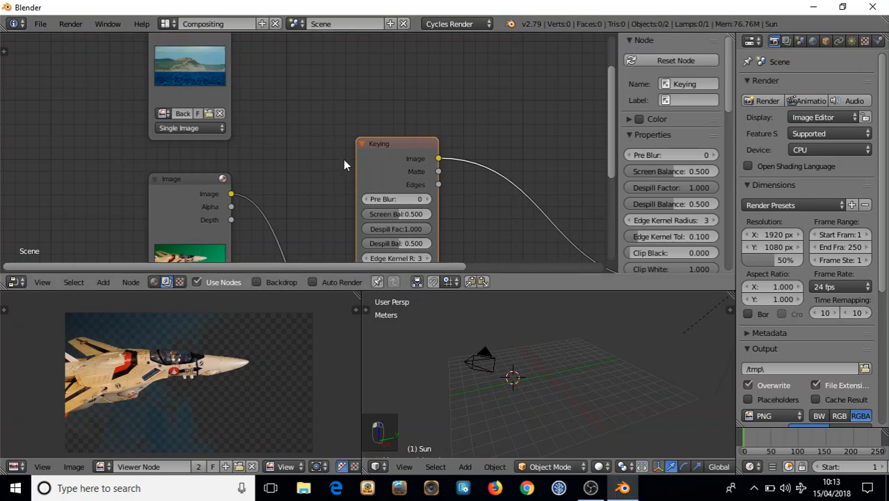
scroll(302, 141, "down", 3)
scroll(306, 149, "down", 2)
middle_click_drag(302, 158, 254, 142)
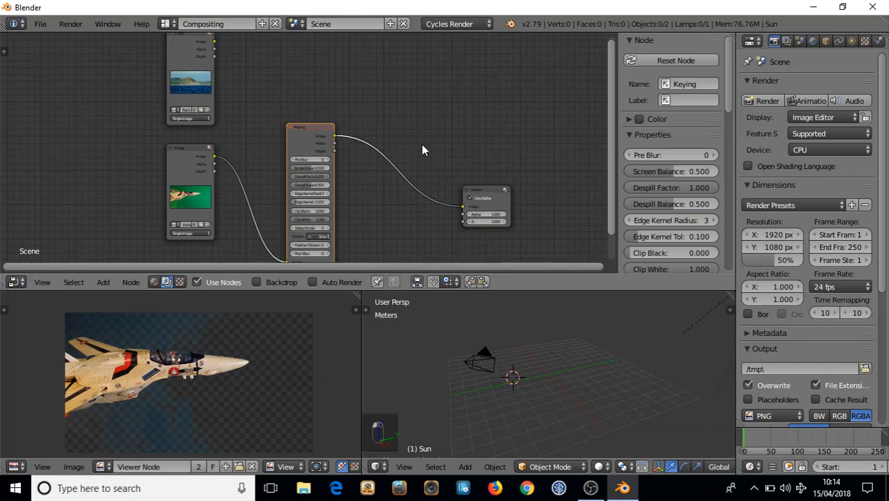
Insert a Color > Alpha Over node between the Keying and Viewer nodes
key("shift+a")
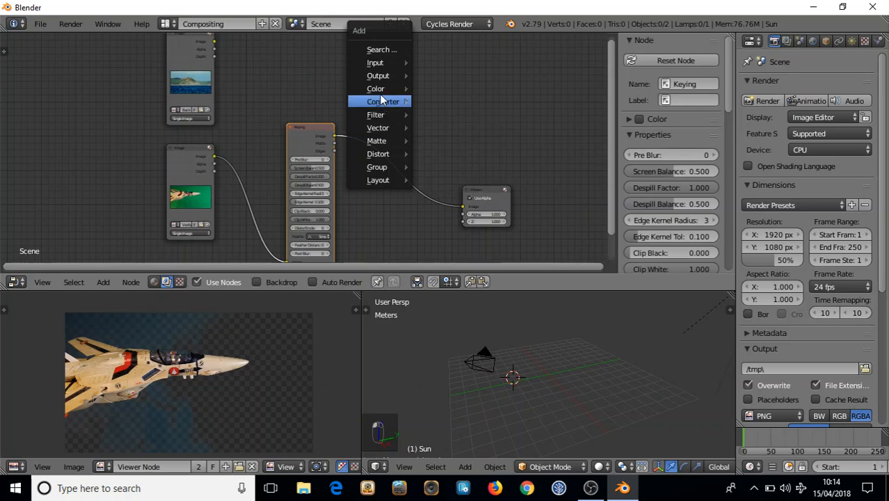
mouse_move(380, 89)
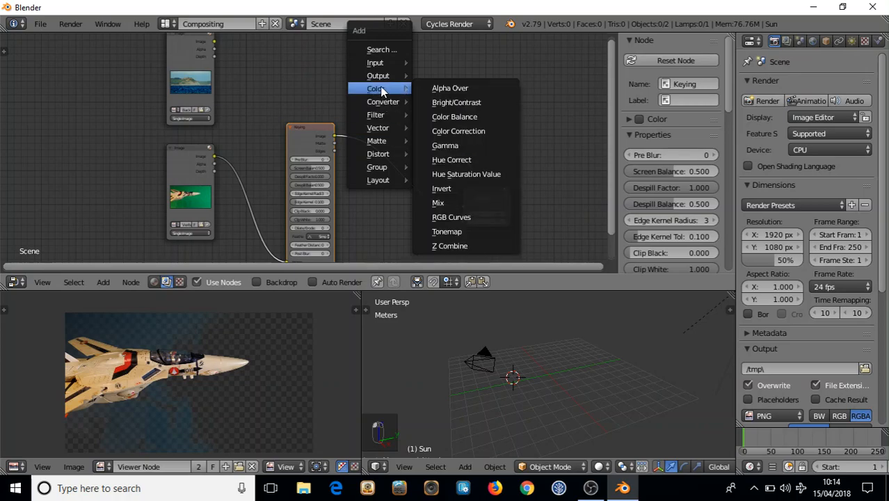
left_click(450, 89)
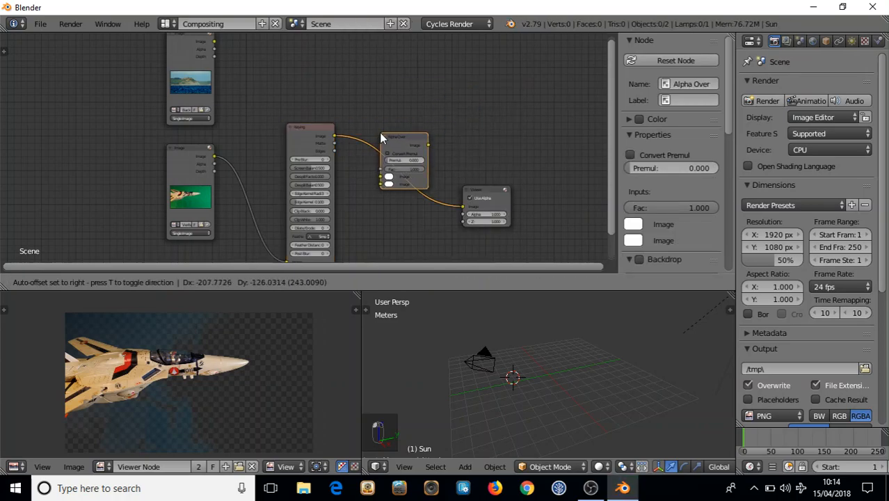
left_click(380, 133)
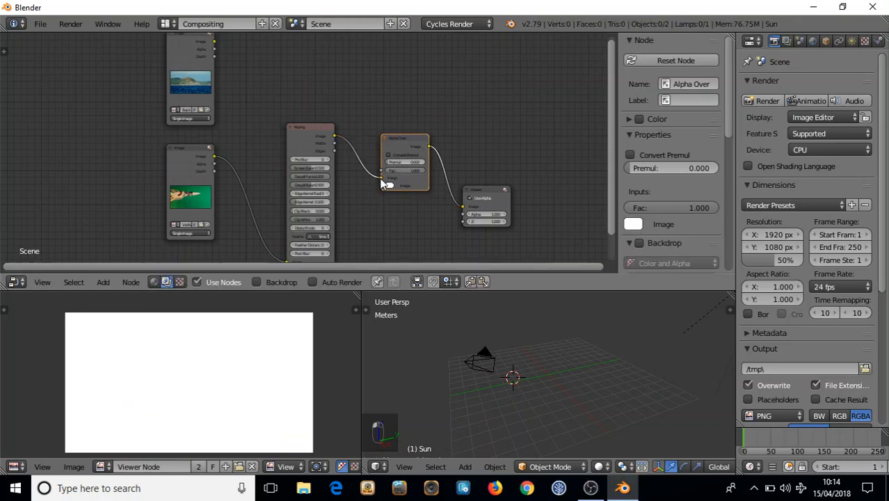
Route the keyed jet into Alpha Over's lower Image input and lighten its background colour swatch
mouse_move(381, 179)
left_mouse_down()
mouse_move(380, 188)
mouse_move(380, 167)
mouse_move(379, 178)
left_mouse_up()
scroll(387, 195, "up", 3)
middle_click_drag(415, 200, 373, 152)
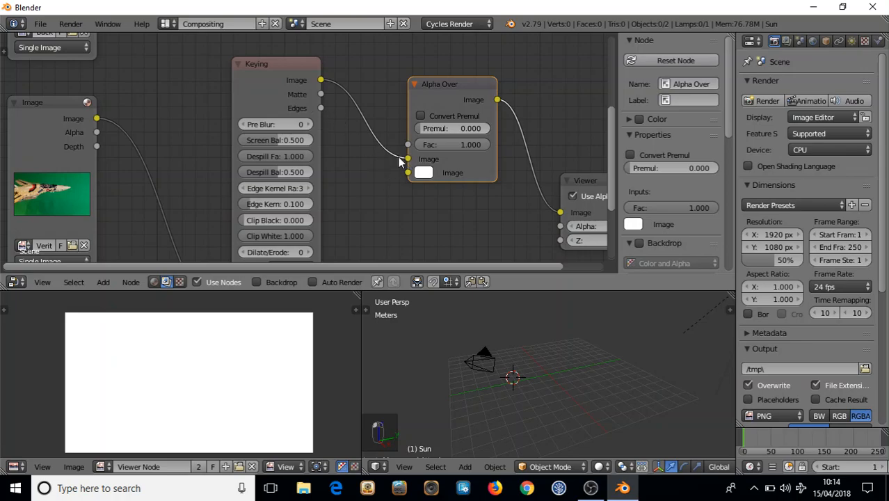
left_click_drag(407, 159, 407, 187)
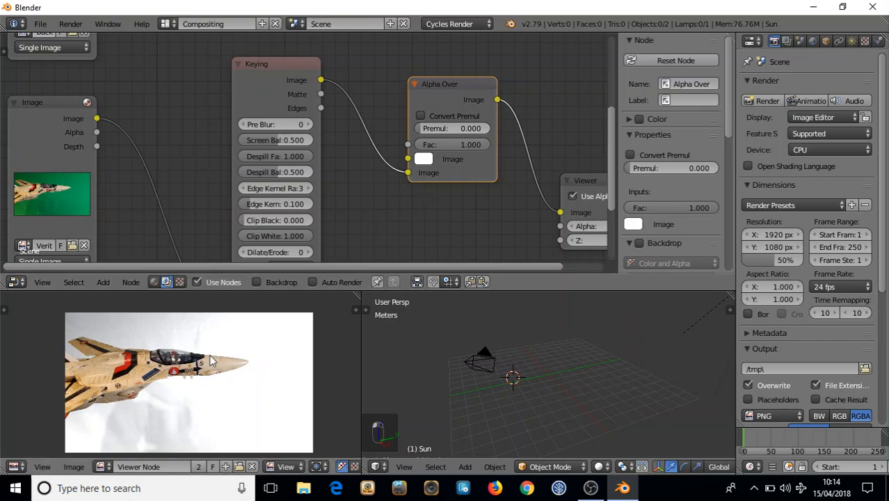
left_click(423, 159)
mouse_move(472, 181)
left_mouse_down()
mouse_move(442, 205)
mouse_move(486, 199)
mouse_move(491, 226)
mouse_move(469, 221)
left_mouse_up()
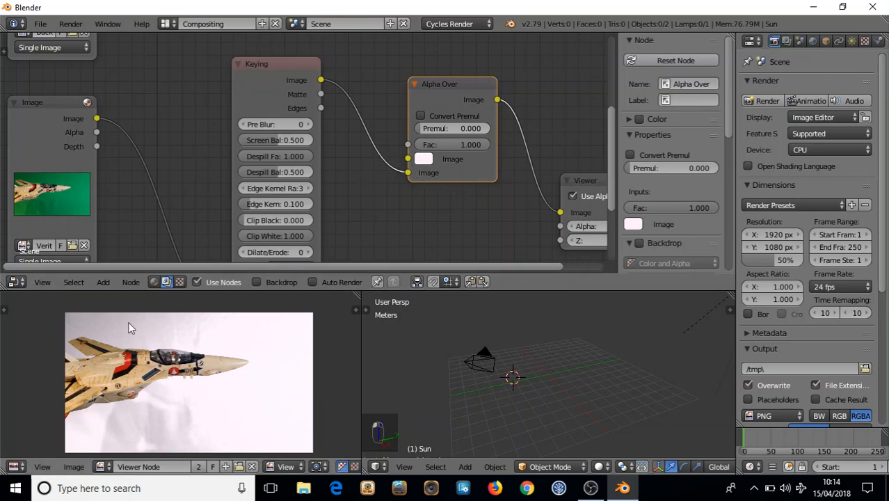
Reframe the preview on the jet and connect the Keying Matte output to Alpha Over's Fac
scroll(101, 331, "up", 1)
scroll(103, 330, "up", 2)
scroll(116, 315, "down", 2)
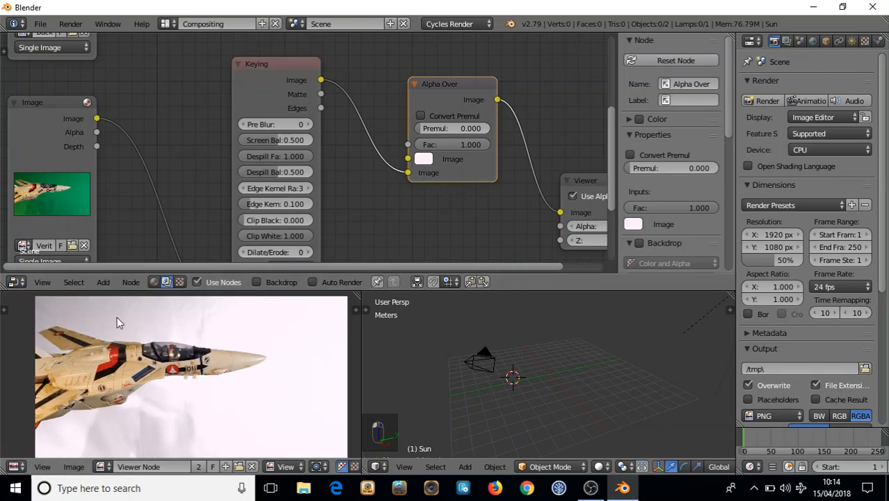
middle_click_drag(132, 317, 171, 325)
scroll(170, 332, "up", 1)
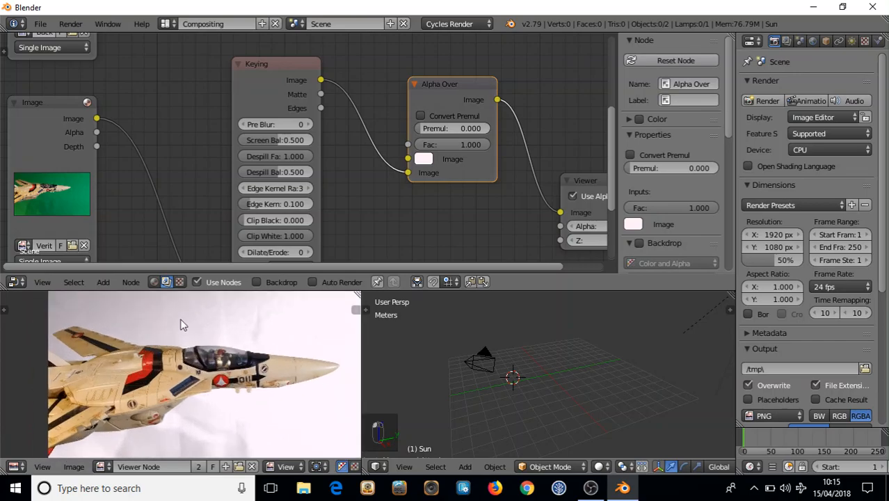
scroll(197, 316, "down", 1)
middle_click_drag(197, 317, 164, 453)
scroll(162, 401, "down", 2)
scroll(156, 368, "up", 1)
scroll(149, 331, "up", 1)
middle_click_drag(153, 322, 161, 337)
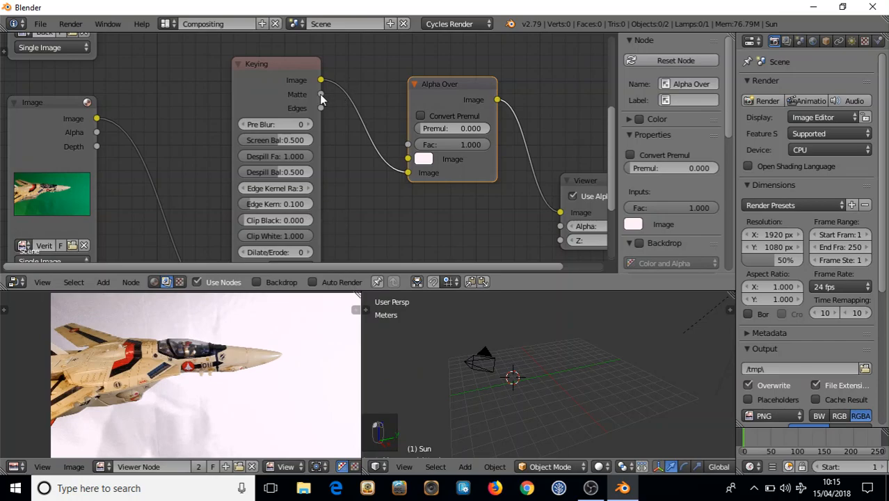
left_click_drag(320, 95, 408, 145)
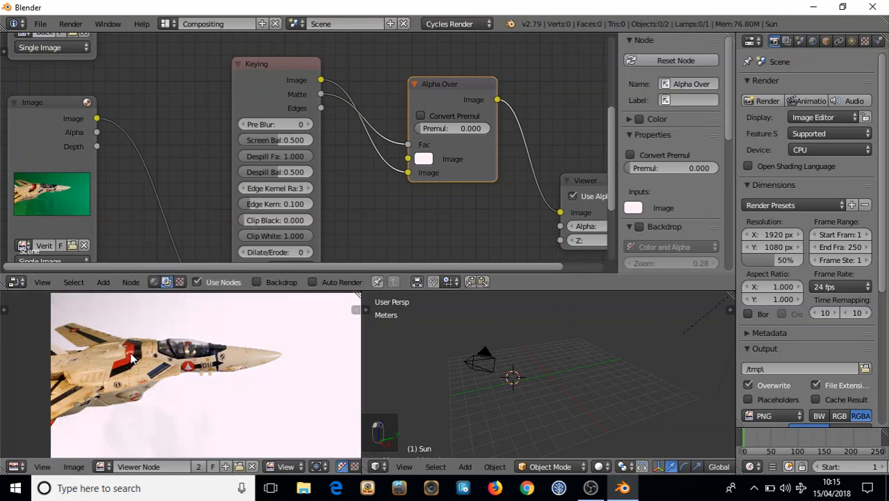
scroll(366, 170, "down", 2)
Link BackGround.png's Image output to Alpha Over's first Image input, then shift the Viewer node right
scroll(364, 171, "down", 2)
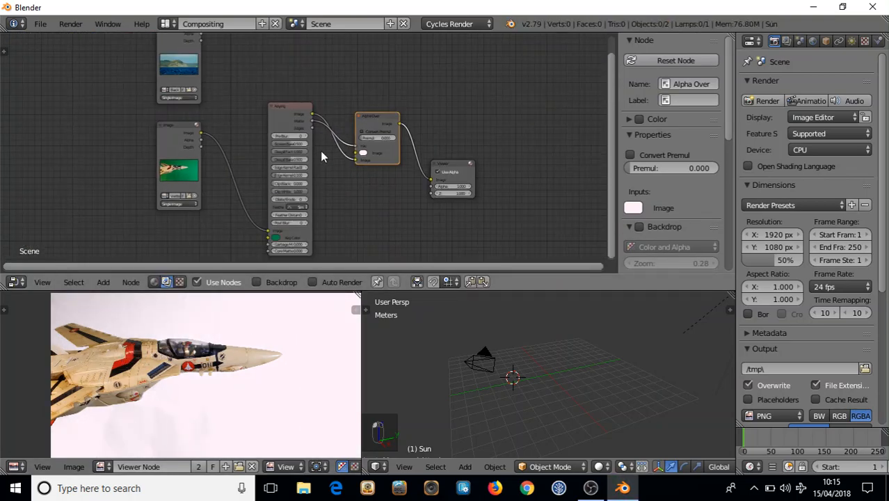
middle_click_drag(238, 84, 207, 110)
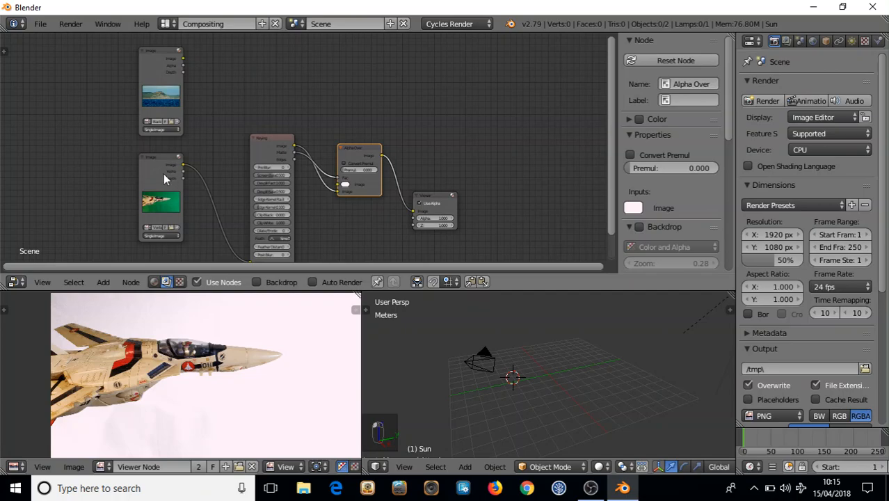
scroll(65, 319, "up", 4)
middle_click_drag(64, 320, 107, 301)
scroll(144, 323, "down", 5)
scroll(207, 349, "down", 1)
middle_click_drag(226, 349, 212, 333)
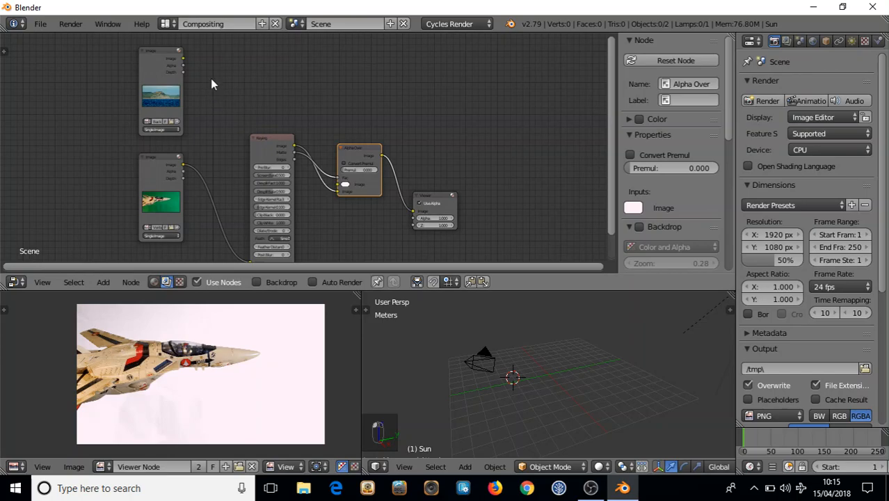
left_click_drag(182, 58, 337, 186)
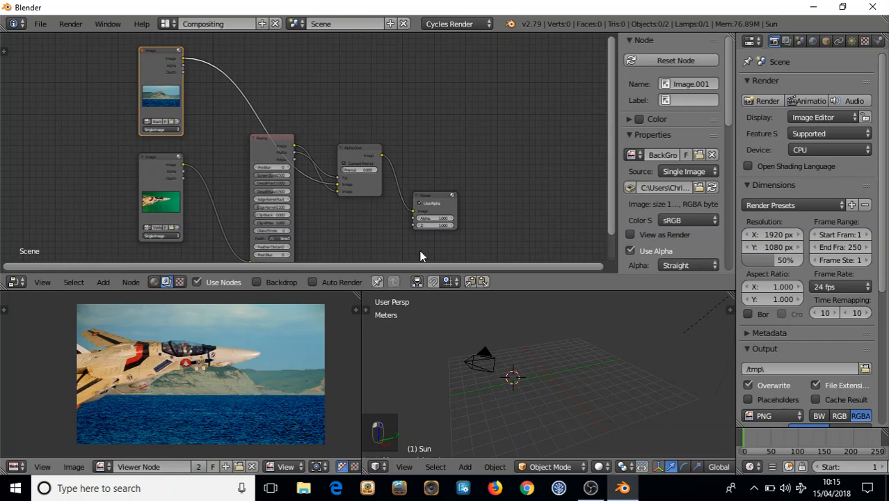
left_click_drag(449, 200, 496, 174)
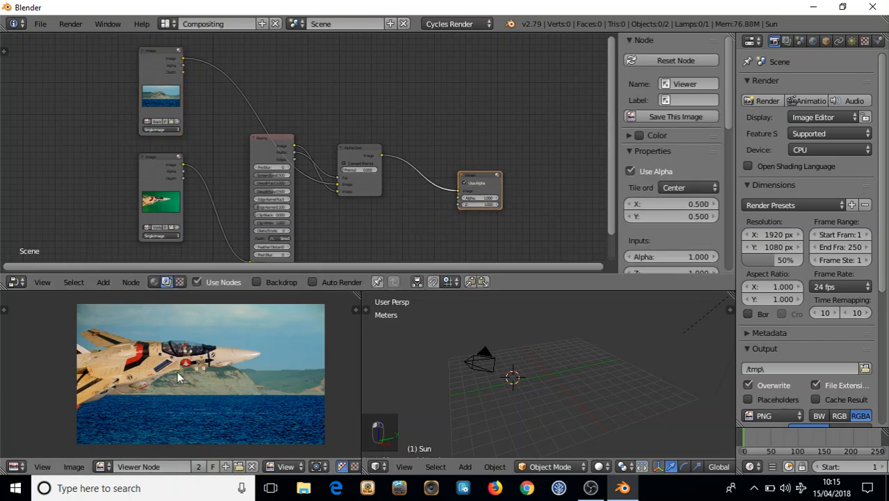
scroll(168, 383, "up", 3)
middle_click_drag(110, 358, 177, 390)
middle_click_drag(208, 358, 148, 344)
scroll(158, 362, "down", 2)
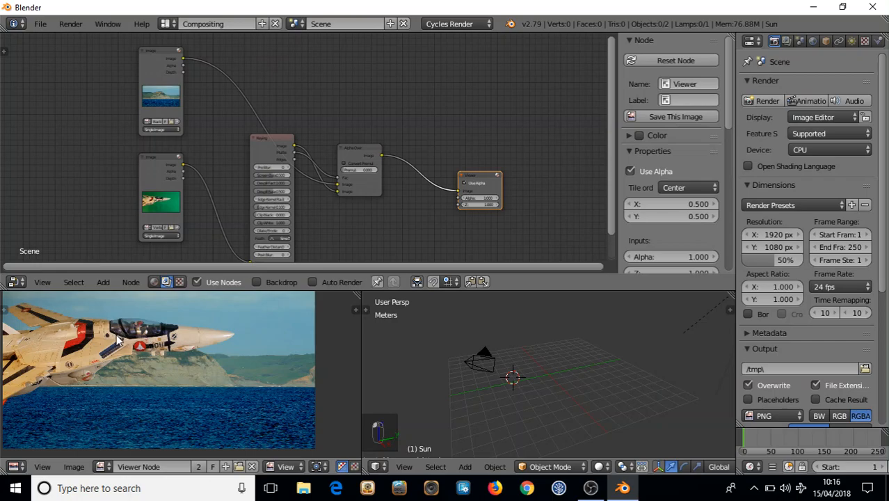
middle_click_drag(142, 339, 163, 330)
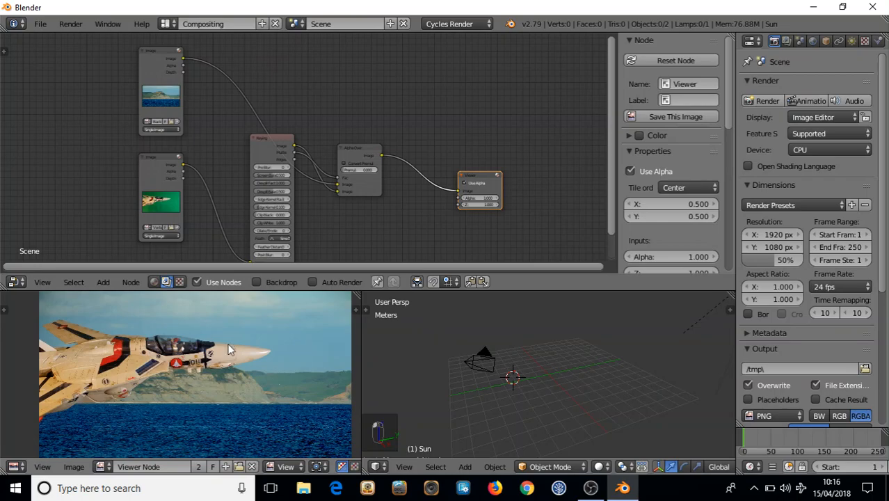
scroll(186, 361, "down", 1)
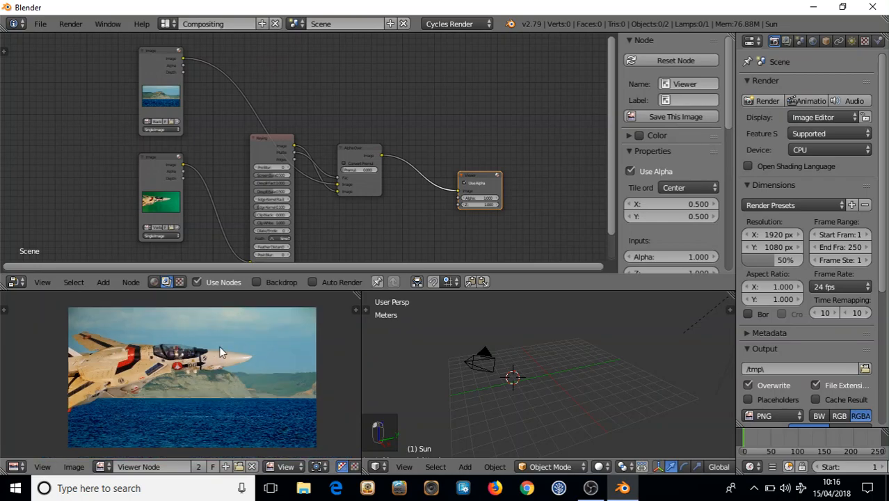
scroll(192, 352, "up", 1)
middle_click_drag(170, 356, 179, 335)
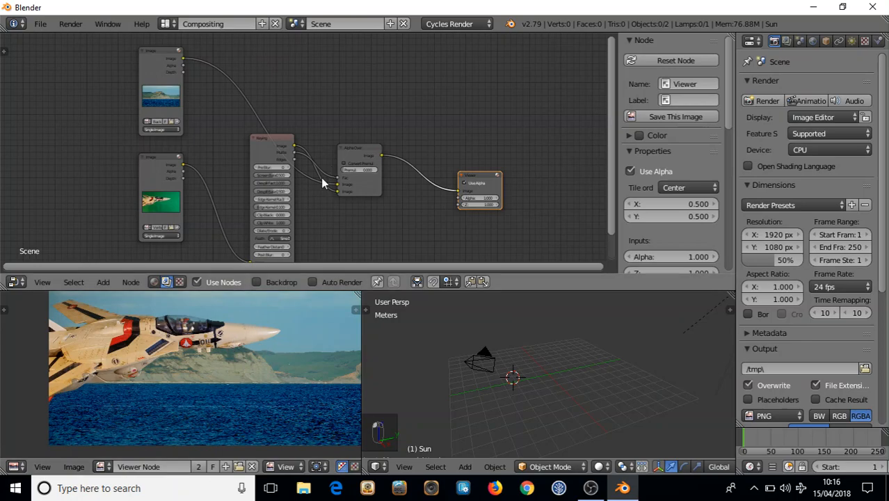
scroll(338, 201, "down", 1)
middle_click_drag(334, 216, 310, 192)
scroll(320, 192, "down", 1)
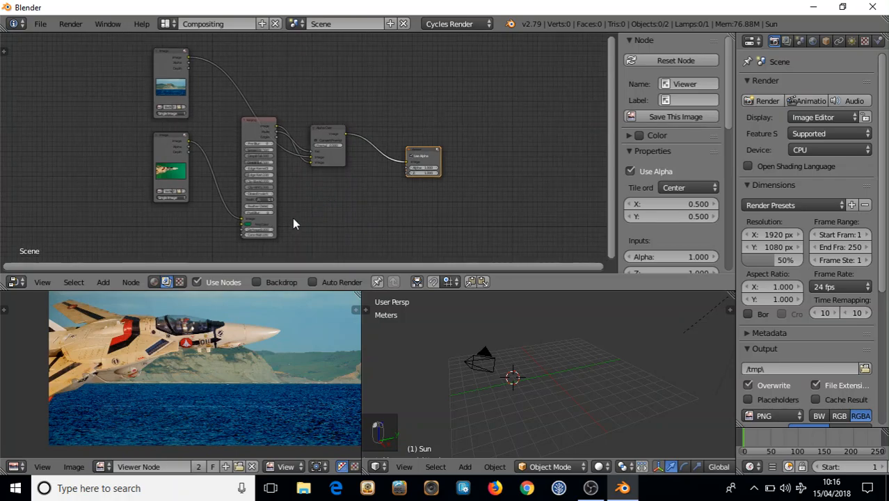
scroll(200, 336, "down", 1)
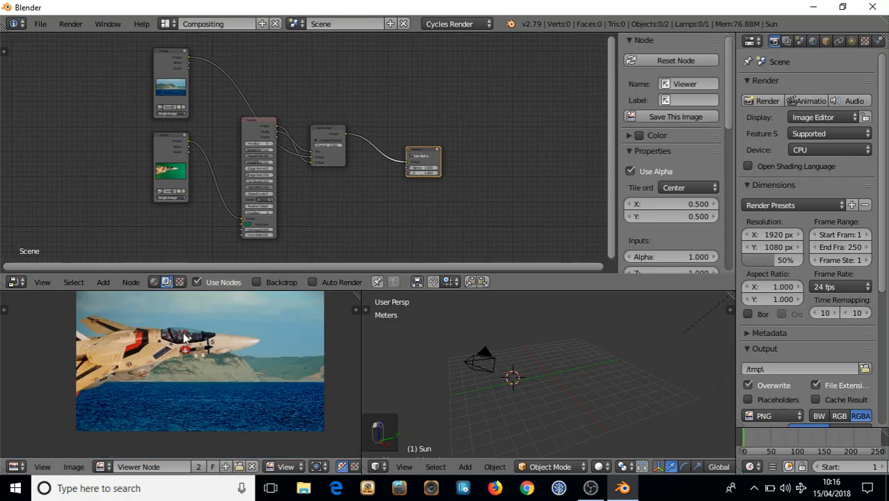